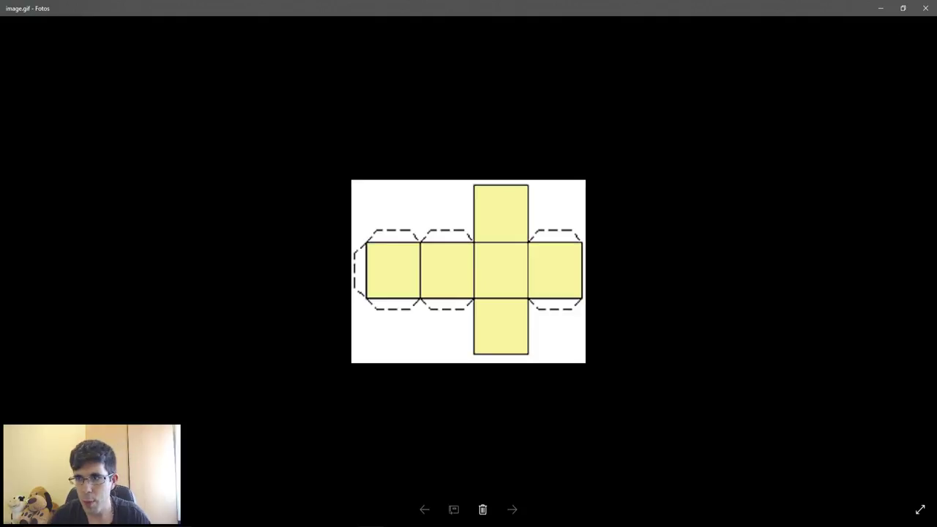
# Minimize the cube-net reference image and orbit the empty Maya grid into view
pyautogui.click(881, 8)
pyautogui.moveTo(252, 246)
pyautogui.keyDown('alt'); pyautogui.mouseDown()
pyautogui.moveTo(397, 303)
pyautogui.moveTo(410, 285)
pyautogui.moveTo(473, 290)
pyautogui.mouseUp(); pyautogui.keyUp('alt')
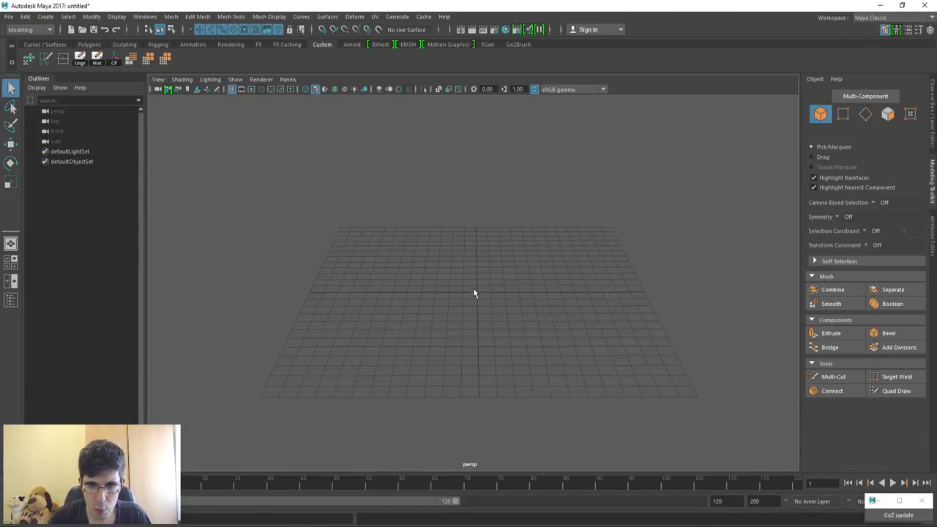
# Create a polygon cube, scale it up and raise it along Y
pyautogui.keyDown('shift'); pyautogui.rightClick(469, 286); pyautogui.keyUp('shift')
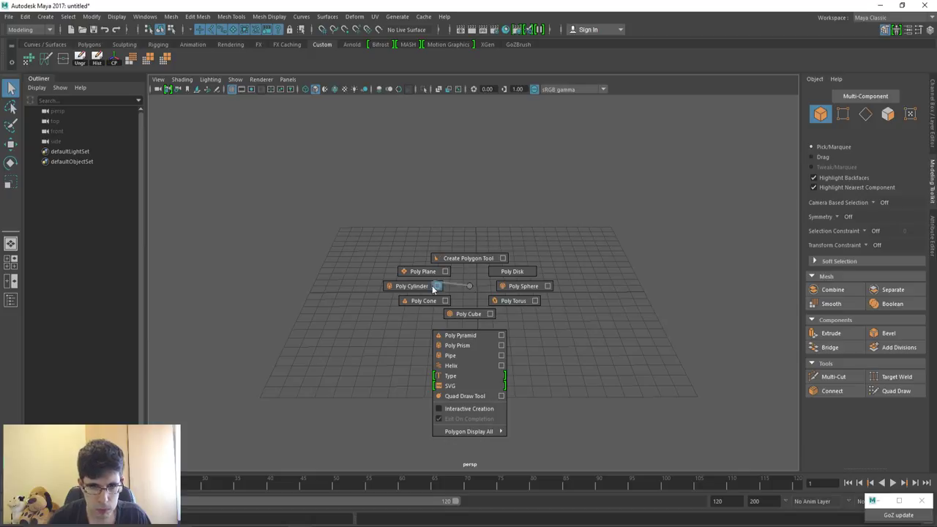
pyautogui.moveTo(469, 286)
pyautogui.keyDown('shift'); pyautogui.mouseDown(button='right')
pyautogui.moveTo(425, 291)
pyautogui.moveTo(522, 310)
pyautogui.moveTo(479, 317)
pyautogui.mouseUp(button='right'); pyautogui.keyUp('shift')
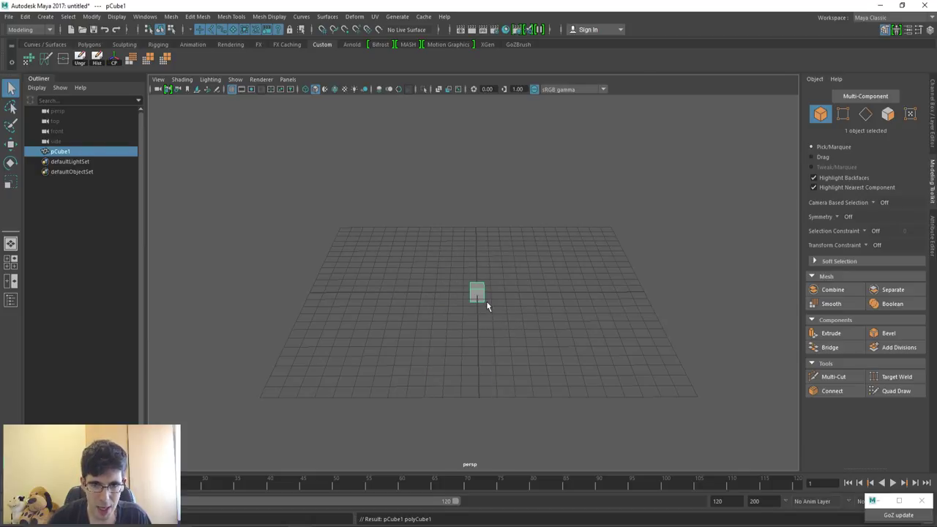
pyautogui.press('w')
pyautogui.moveTo(486, 301)
pyautogui.mouseDown(button='middle')
pyautogui.moveTo(640, 293)
pyautogui.moveTo(552, 293)
pyautogui.moveTo(504, 277)
pyautogui.mouseUp(button='middle')
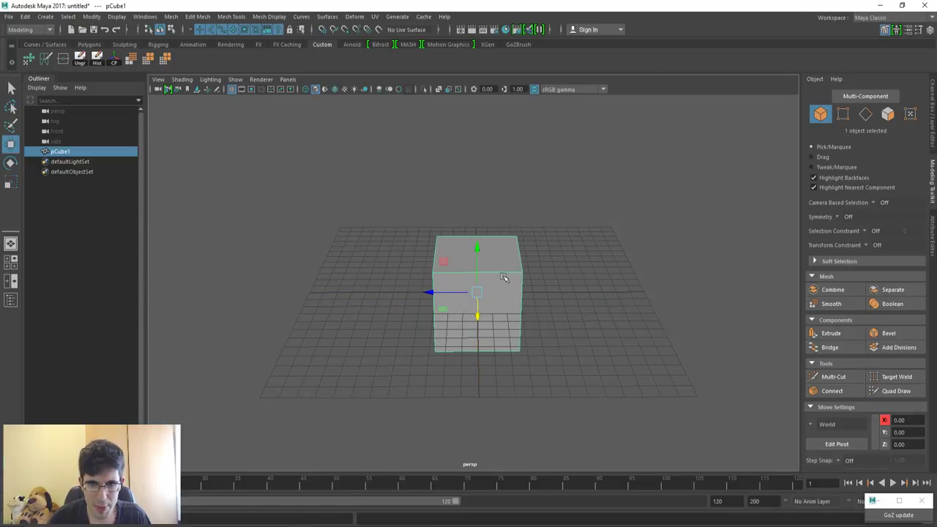
pyautogui.moveTo(476, 273)
pyautogui.mouseDown()
pyautogui.moveTo(477, 238)
pyautogui.moveTo(454, 260)
pyautogui.mouseUp()
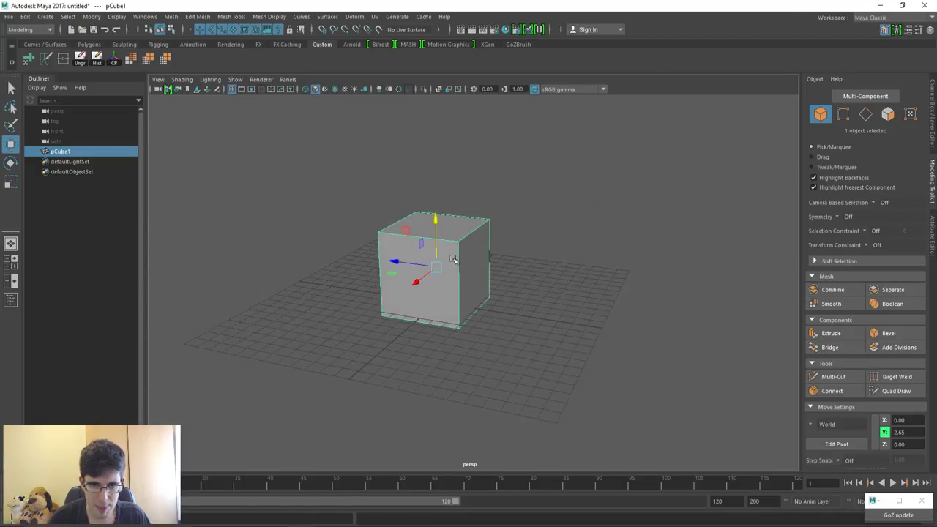
# Insert one horizontal and two vertical edge loops into the cube
pyautogui.moveTo(453, 260); pyautogui.dragTo(453, 220, button='right')
pyautogui.click(459, 273)
pyautogui.keyDown('shift'); pyautogui.moveTo(459, 273); pyautogui.dragTo(462, 290, button='right'); pyautogui.keyUp('shift')
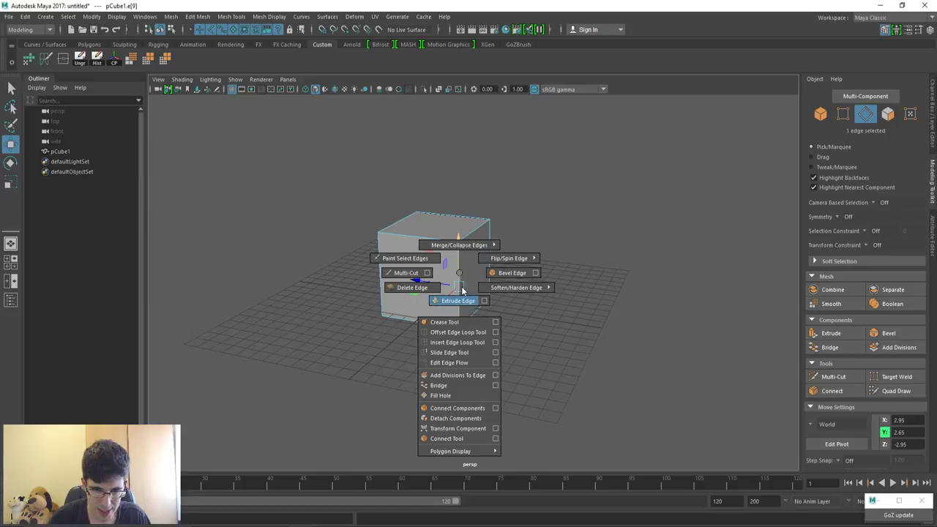
pyautogui.click(457, 343)
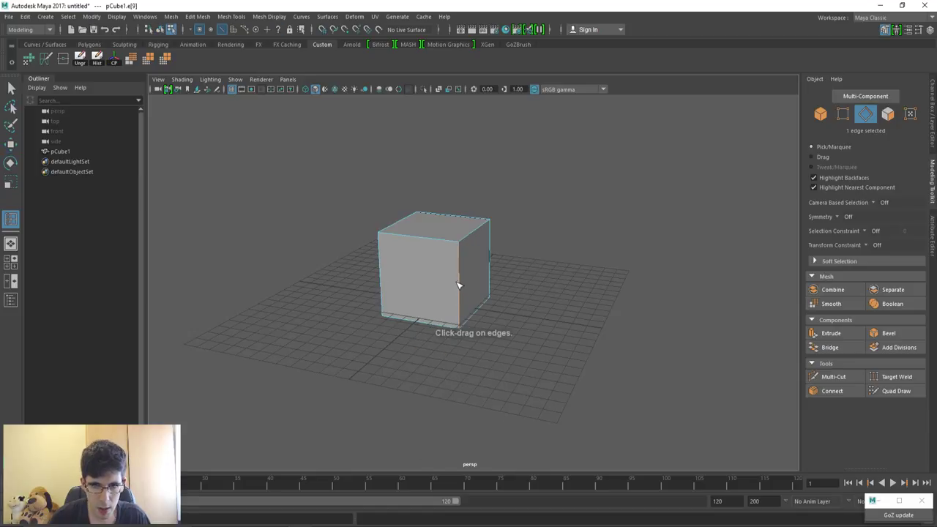
pyautogui.click(460, 268)
pyautogui.keyDown('alt'); pyautogui.moveTo(461, 268); pyautogui.dragTo(446, 248); pyautogui.keyUp('alt')
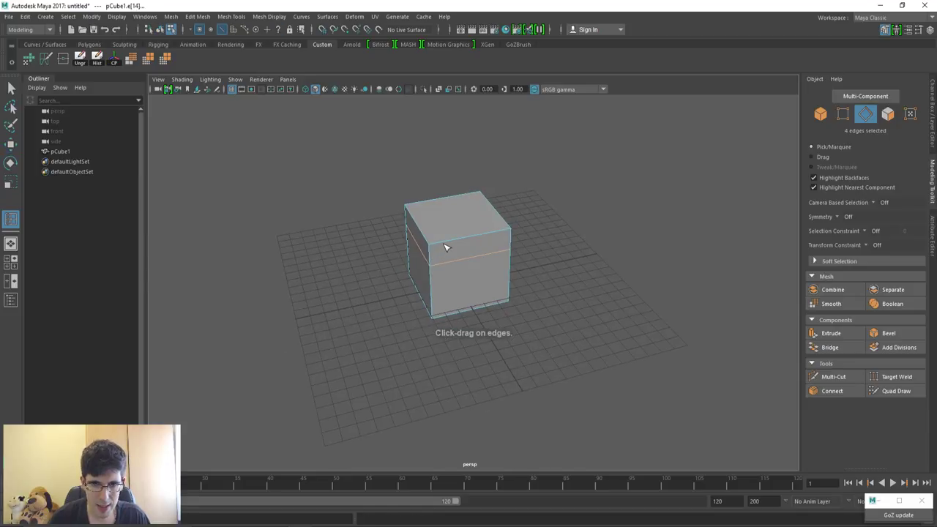
pyautogui.click(449, 243)
pyautogui.click(492, 238)
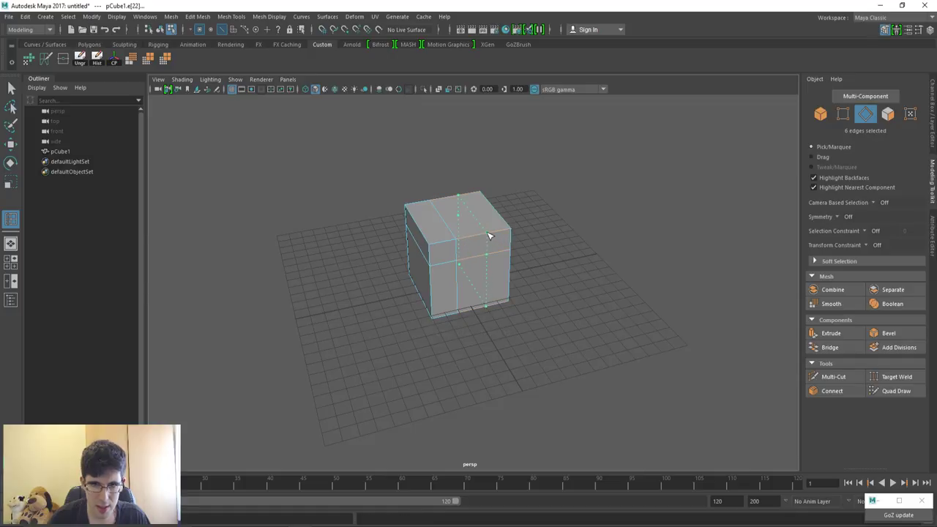
pyautogui.moveTo(469, 227); pyautogui.dragTo(467, 244, button='right')
# Extrude the top middle face upward to about 12.58 into a tall column
pyautogui.press('w')
pyautogui.click(465, 232)
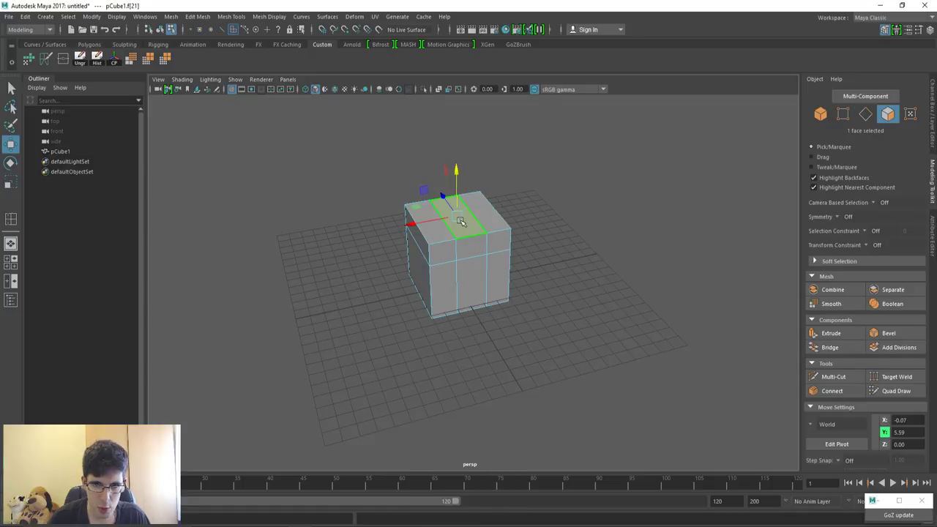
pyautogui.keyDown('shift'); pyautogui.rightClick(461, 220); pyautogui.keyUp('shift')
pyautogui.click(460, 248)
pyautogui.moveTo(452, 183); pyautogui.dragTo(447, 117)
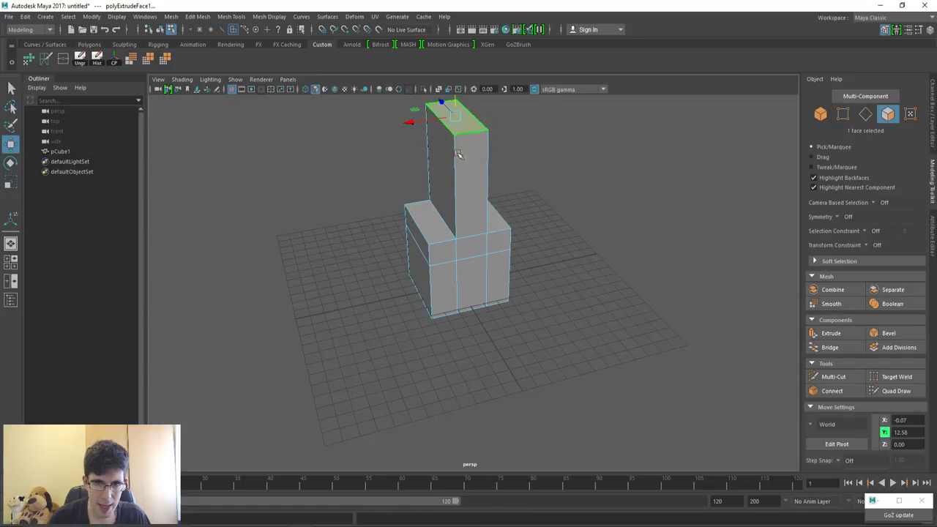
pyautogui.moveTo(481, 228)
pyautogui.keyDown('alt'); pyautogui.mouseDown()
pyautogui.moveTo(445, 217)
pyautogui.moveTo(477, 341)
pyautogui.mouseUp(); pyautogui.keyUp('alt')
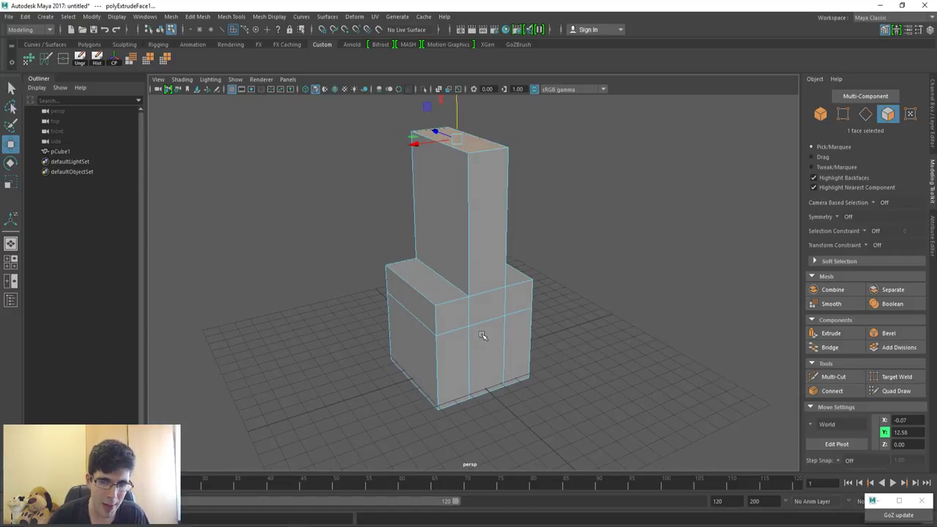
# Compare the L-shaped block with the cube-net reference and inspect it from above
pyautogui.hotkey('alt', 'Tab')
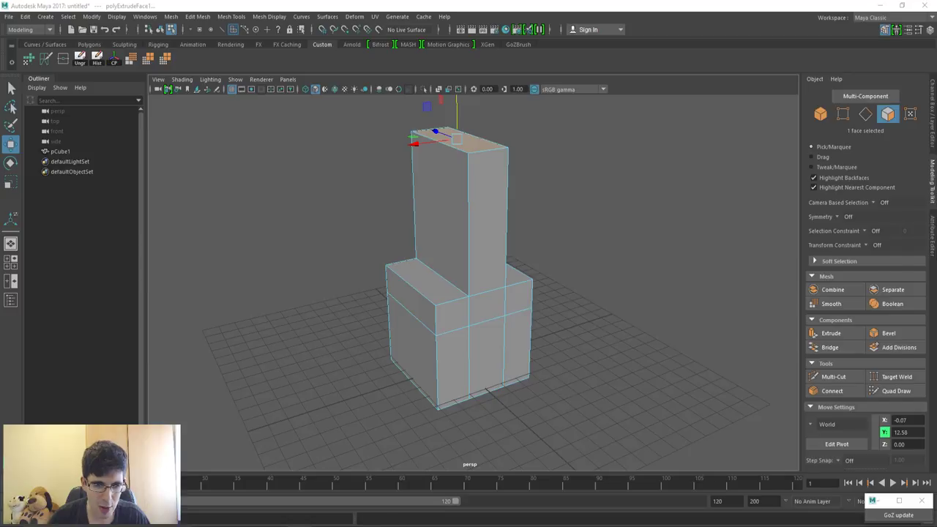
pyautogui.hotkey('alt', 'Tab')
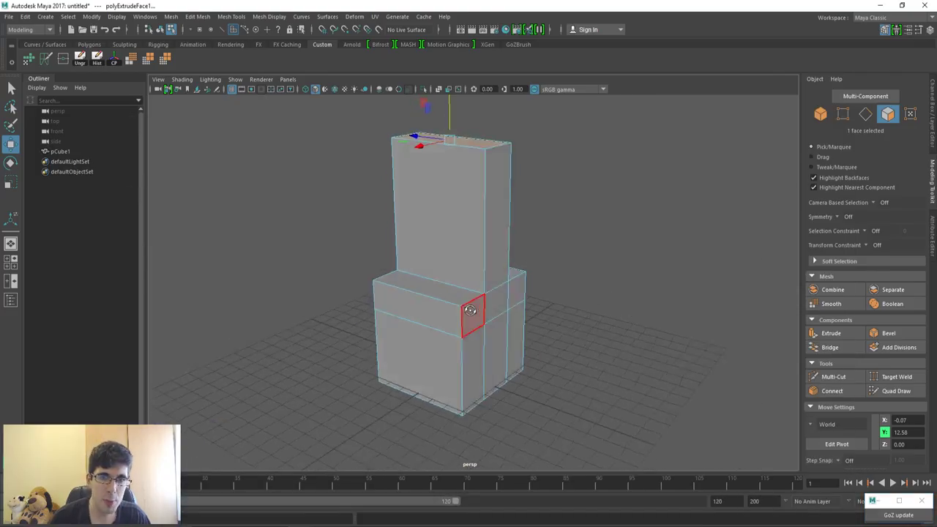
pyautogui.keyDown('alt'); pyautogui.moveTo(510, 328); pyautogui.dragTo(455, 310); pyautogui.keyUp('alt')
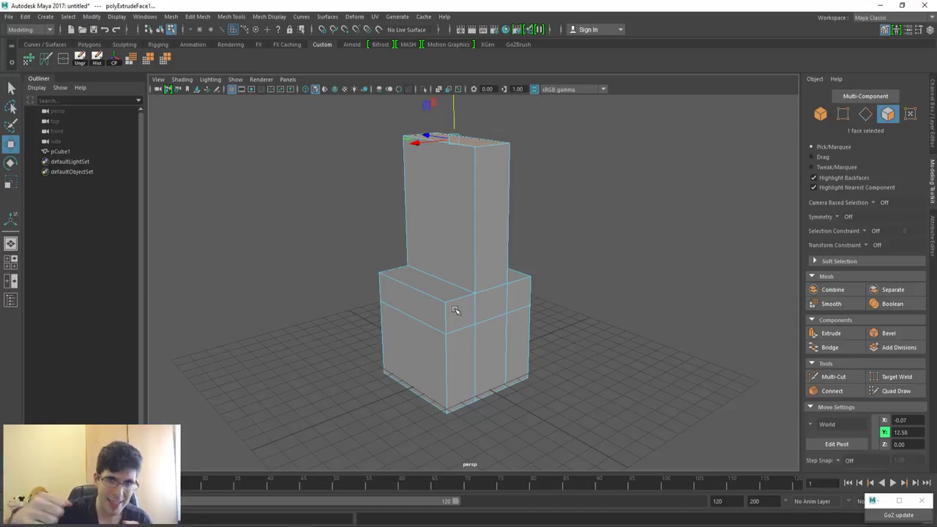
pyautogui.moveTo(466, 300)
pyautogui.keyDown('alt'); pyautogui.mouseDown()
pyautogui.moveTo(511, 227)
pyautogui.moveTo(483, 209)
pyautogui.mouseUp(); pyautogui.keyUp('alt')
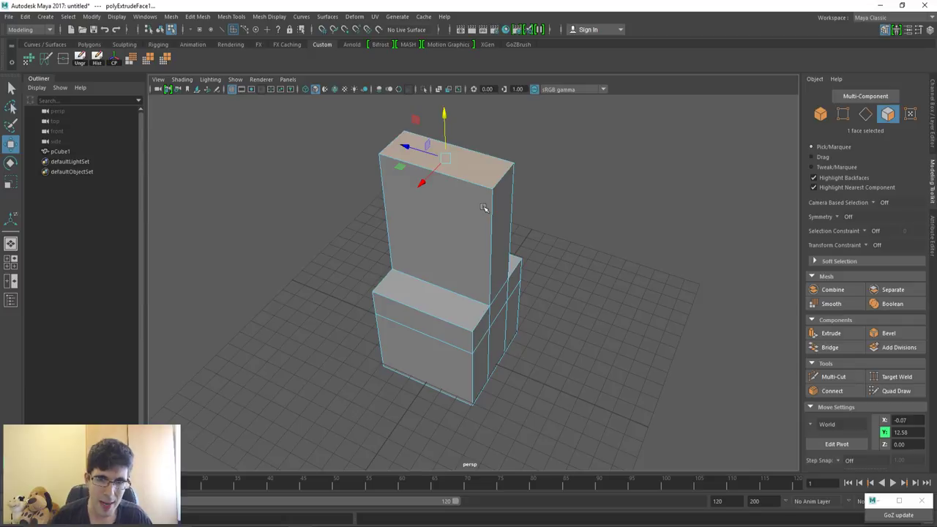
pyautogui.keyDown('alt'); pyautogui.moveTo(483, 208); pyautogui.dragTo(480, 210); pyautogui.keyUp('alt')
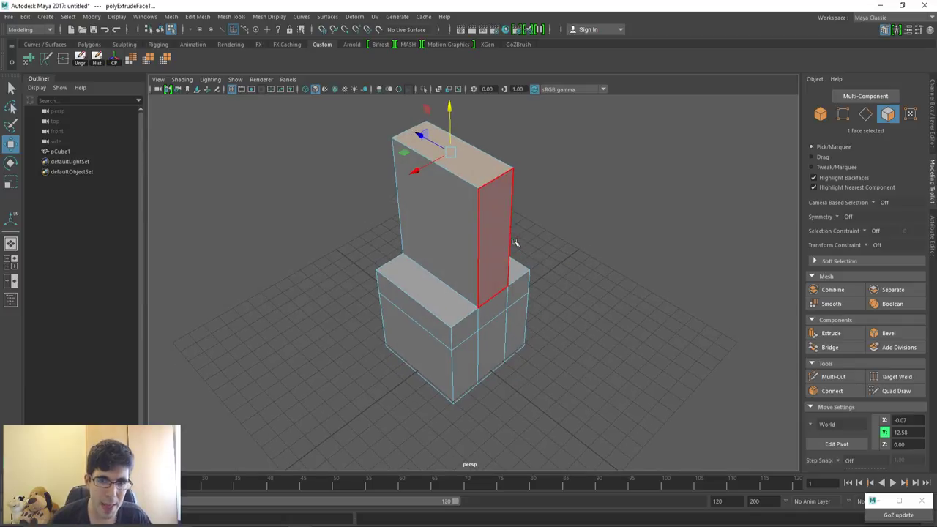
pyautogui.press('space')
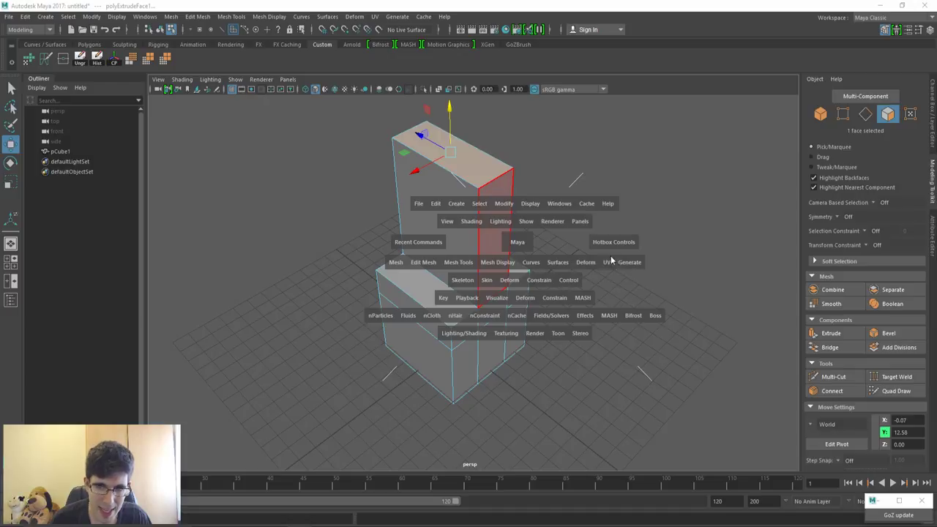
# Open the UV Editor, resize and move it aside, and frame the model in the 3D view
pyautogui.moveTo(607, 263); pyautogui.dragTo(620, 137)
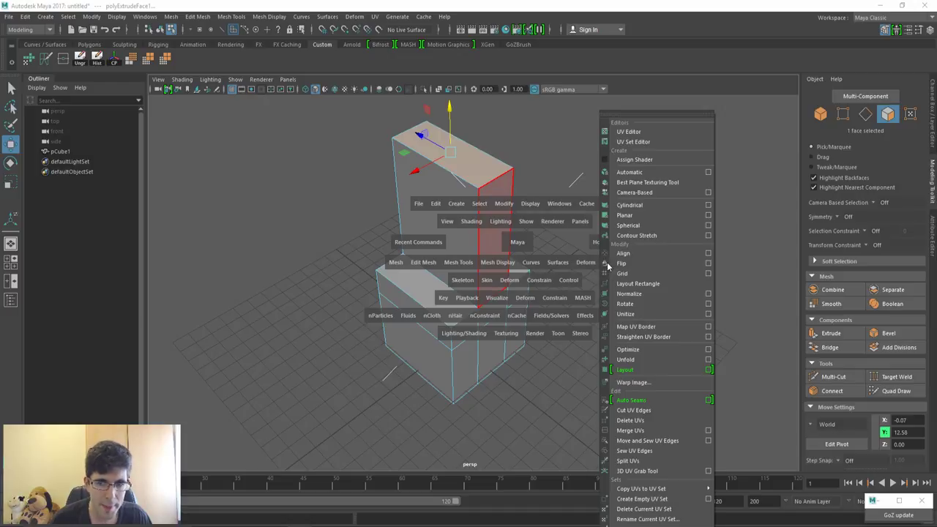
pyautogui.click(637, 138)
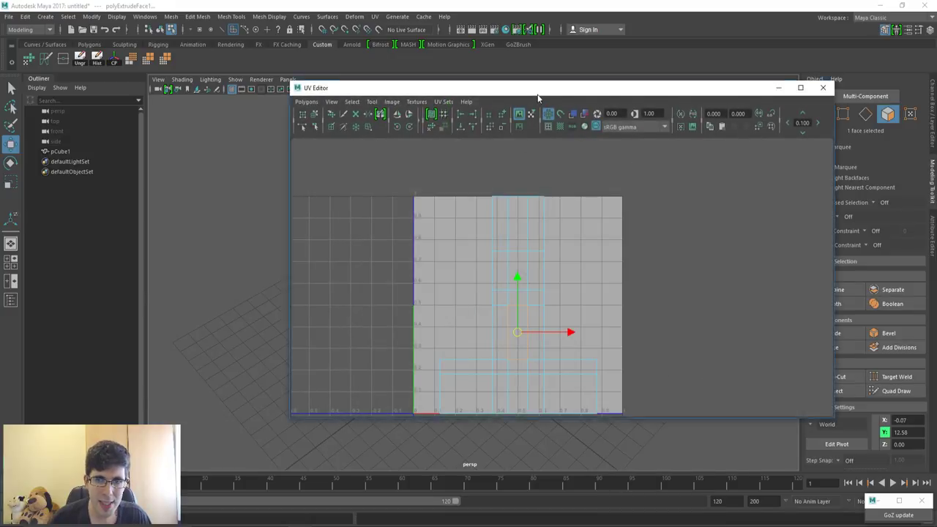
pyautogui.doubleClick(535, 89)
pyautogui.scroll(-2, 412, 297)
pyautogui.scroll(-2, 451, 308)
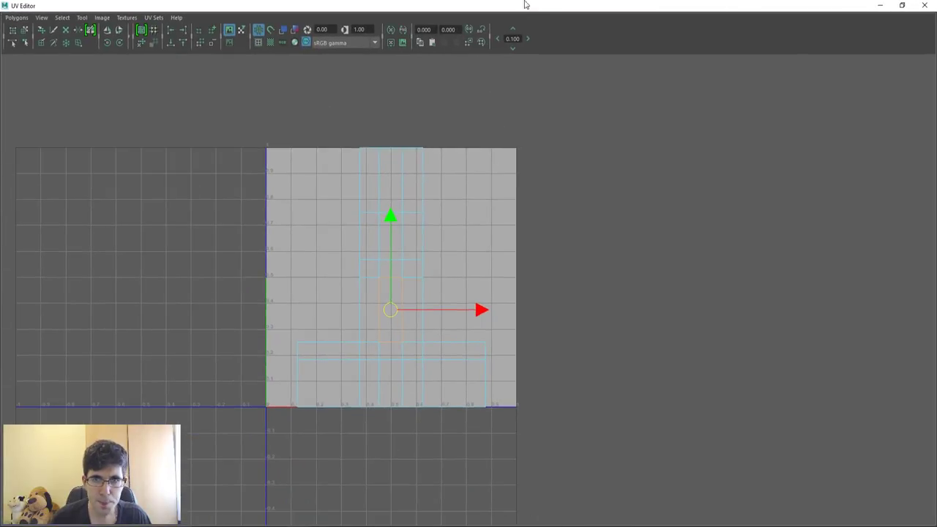
pyautogui.moveTo(524, 4)
pyautogui.mouseDown()
pyautogui.moveTo(503, 240)
pyautogui.moveTo(606, 156)
pyautogui.mouseUp()
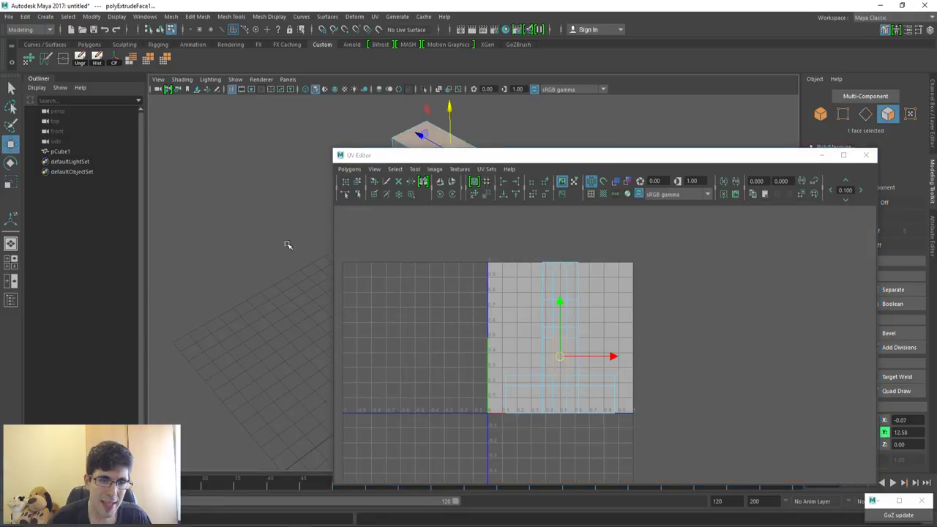
pyautogui.moveTo(289, 244)
pyautogui.keyDown('alt'); pyautogui.mouseDown()
pyautogui.moveTo(291, 278)
pyautogui.moveTo(299, 255)
pyautogui.mouseUp(); pyautogui.keyUp('alt')
pyautogui.press('a')
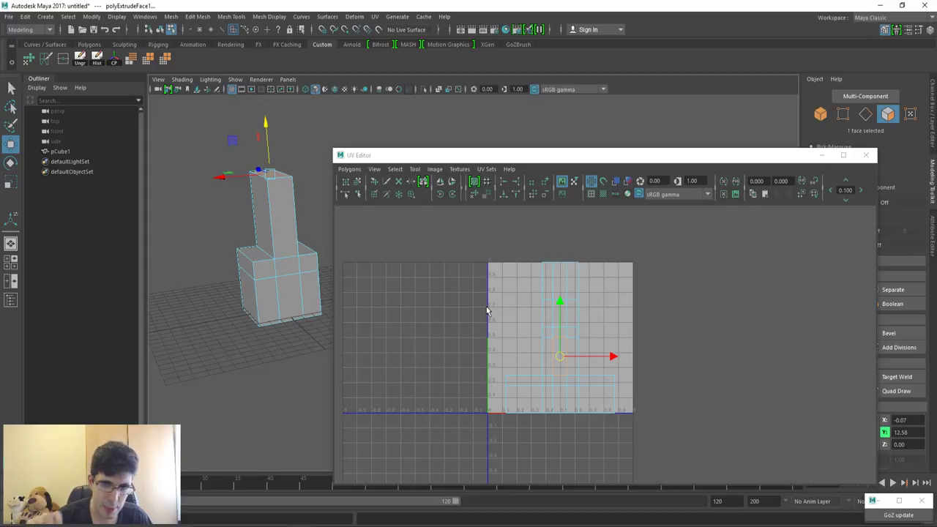
pyautogui.click(672, 373)
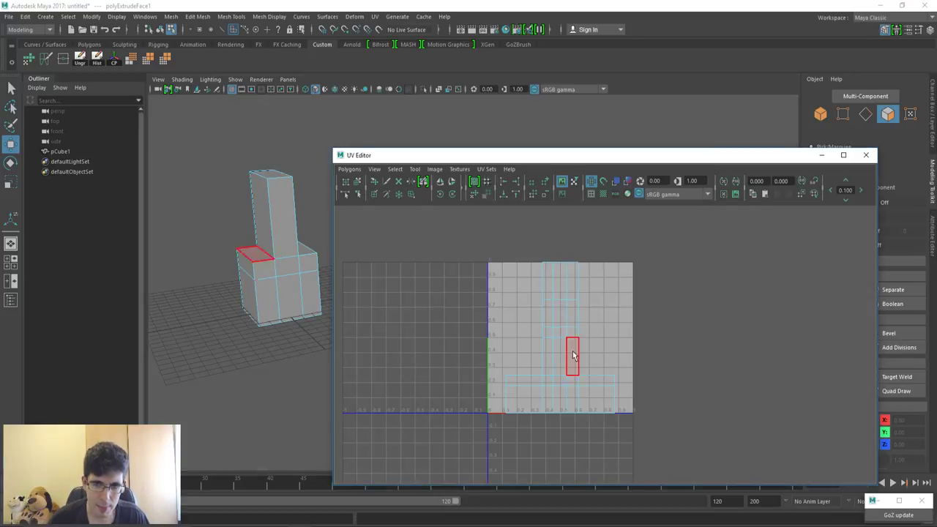
pyautogui.scroll(2, 594, 330)
# Glance at the cube-net reference image and return to the UV Editor
pyautogui.hotkey('alt', 'Tab')
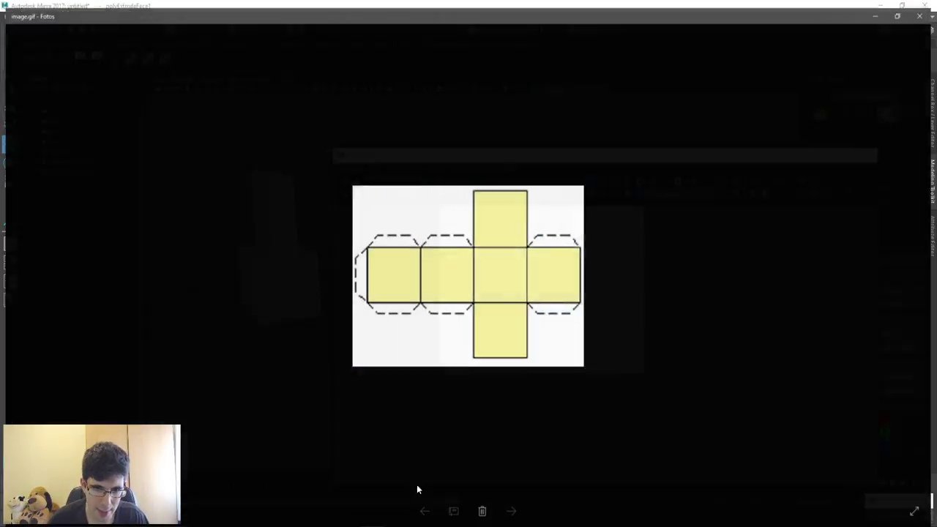
pyautogui.hotkey('alt', 'Tab')
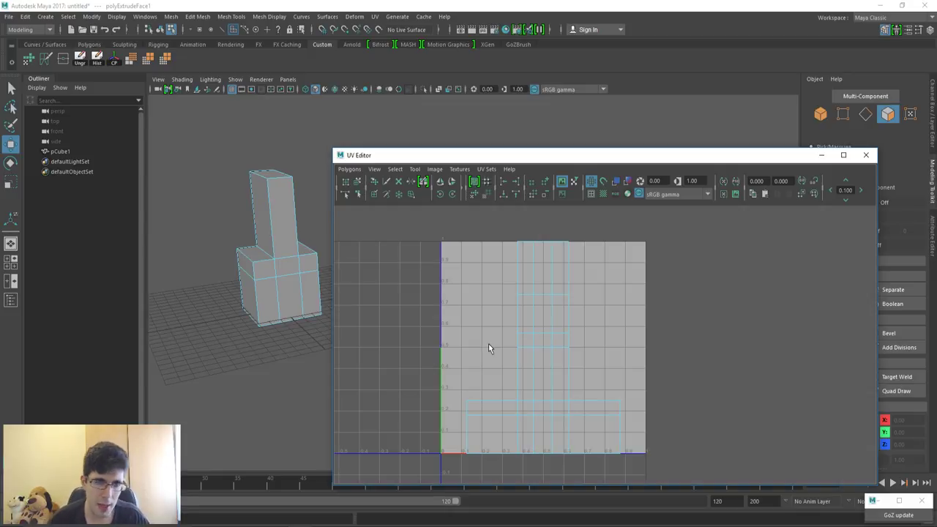
# Select three faces of the model and apply a planar UV projection to them
pyautogui.keyDown('alt'); pyautogui.moveTo(300, 235); pyautogui.dragTo(296, 235, button='middle'); pyautogui.keyUp('alt')
pyautogui.keyDown('alt'); pyautogui.moveTo(295, 235); pyautogui.dragTo(290, 258); pyautogui.keyUp('alt')
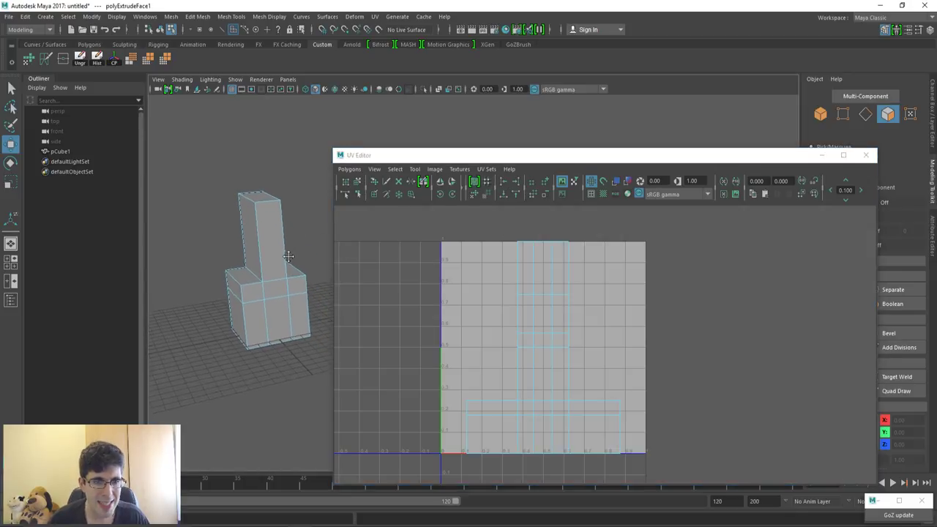
pyautogui.click(291, 260)
pyautogui.click(243, 272)
pyautogui.click(240, 234)
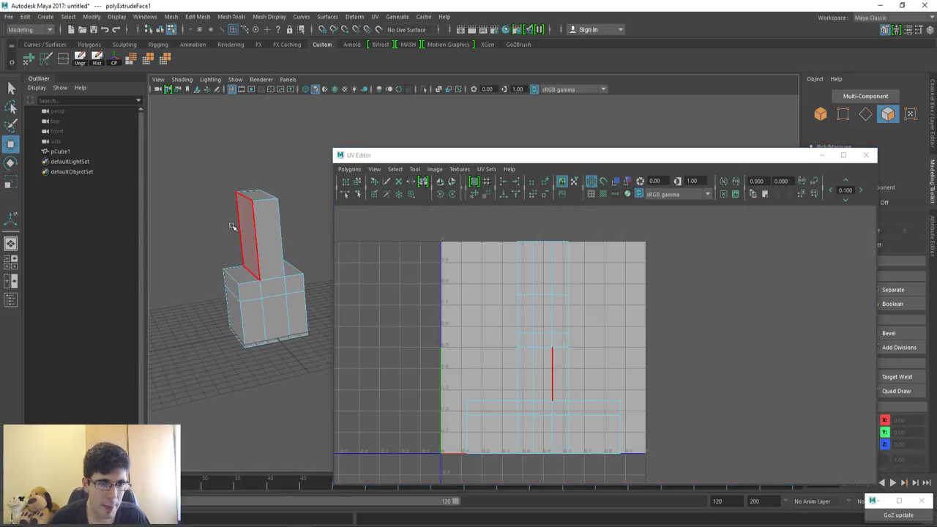
pyautogui.press('space')
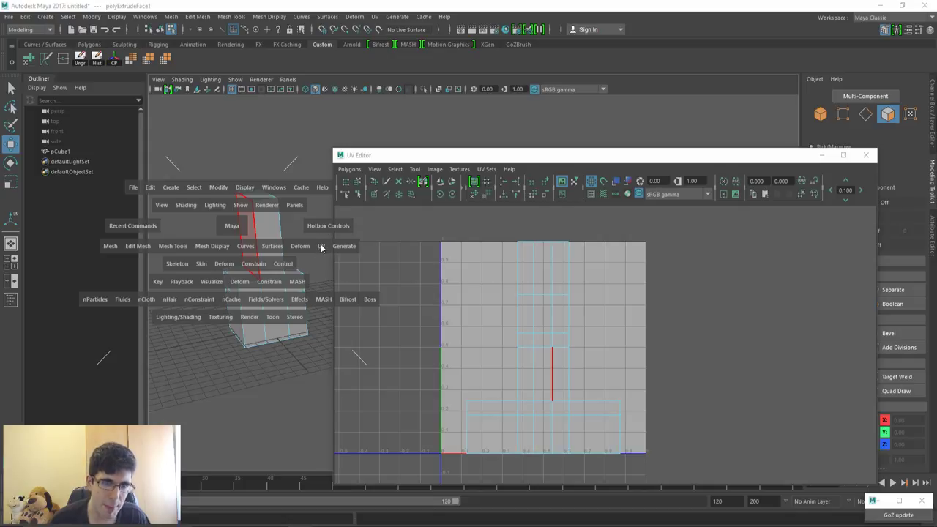
pyautogui.click(320, 247)
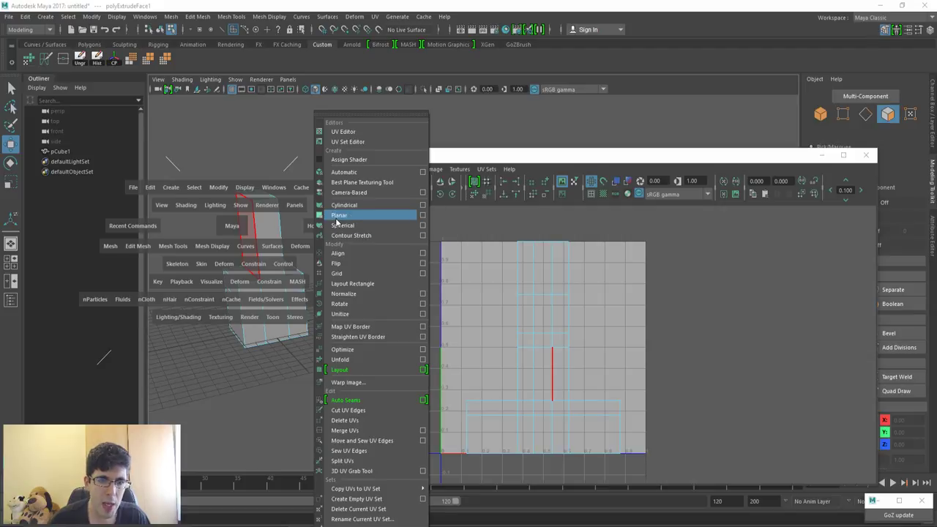
pyautogui.click(344, 216)
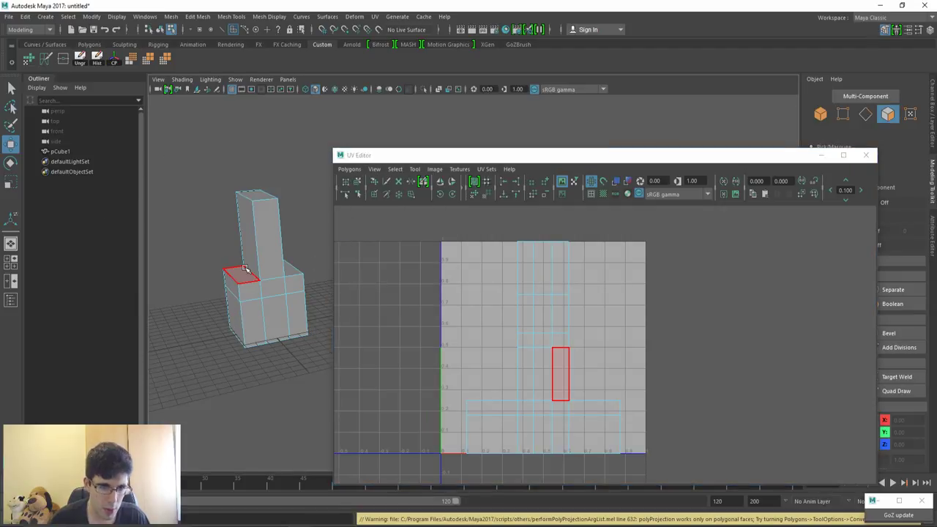
# Switch to Object Mode and planar-project all 26 faces of pCube1
pyautogui.rightClick(195, 225)
pyautogui.click(234, 211)
pyautogui.press('space')
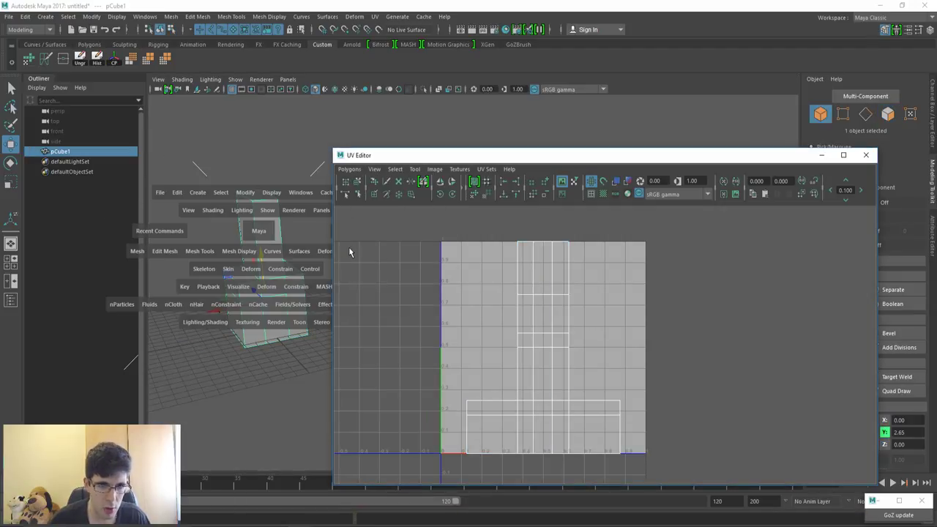
pyautogui.press('space')
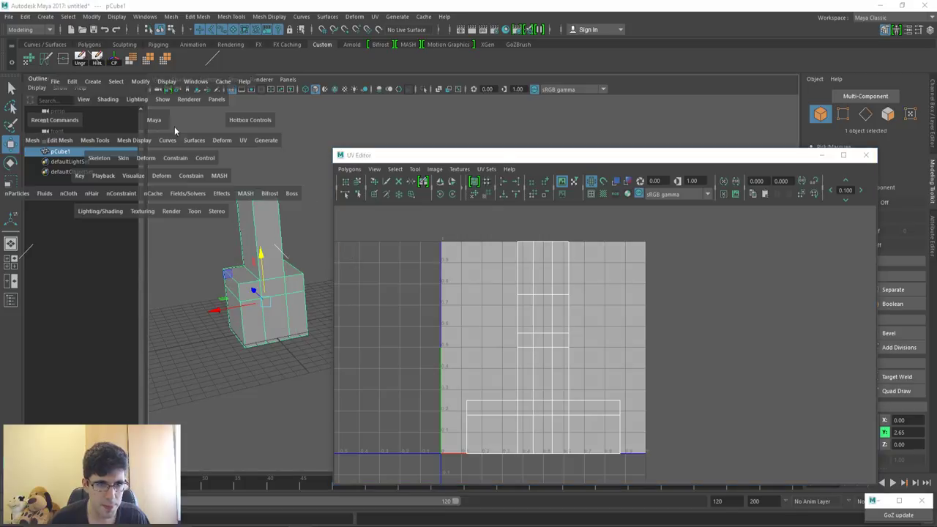
pyautogui.click(243, 140)
pyautogui.click(256, 206)
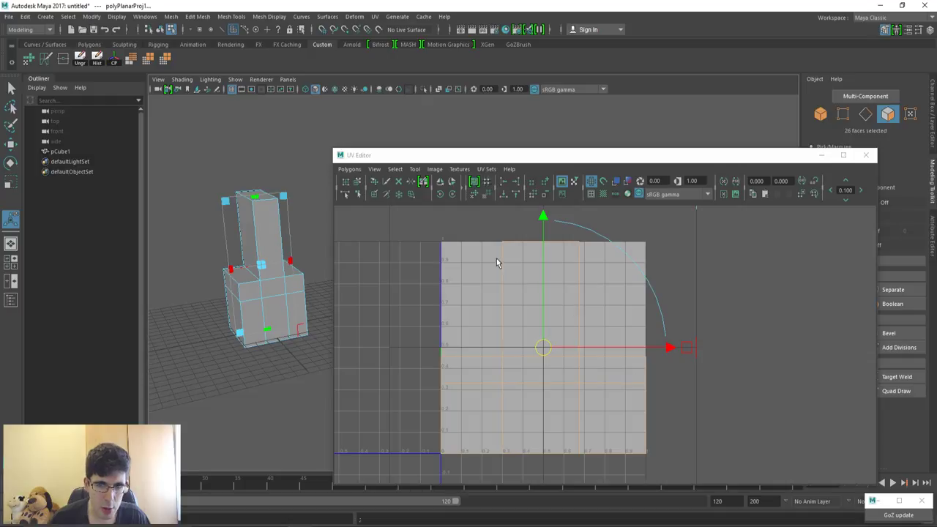
# Deselect the projected UV shell and turn the view to face the model front-on
pyautogui.click(561, 306)
pyautogui.click(661, 278)
pyautogui.press('F8')
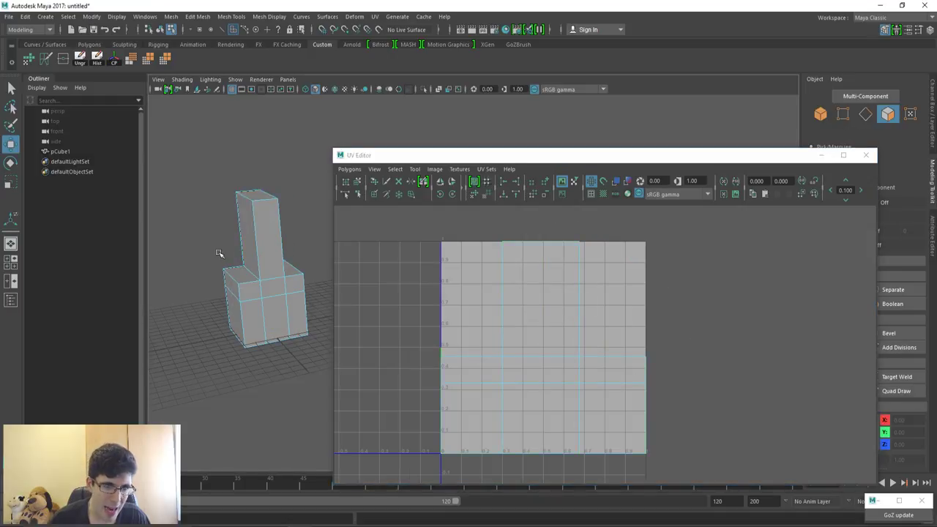
pyautogui.keyDown('alt'); pyautogui.moveTo(217, 253); pyautogui.dragTo(224, 251); pyautogui.keyUp('alt')
pyautogui.scroll(3, 282, 247)
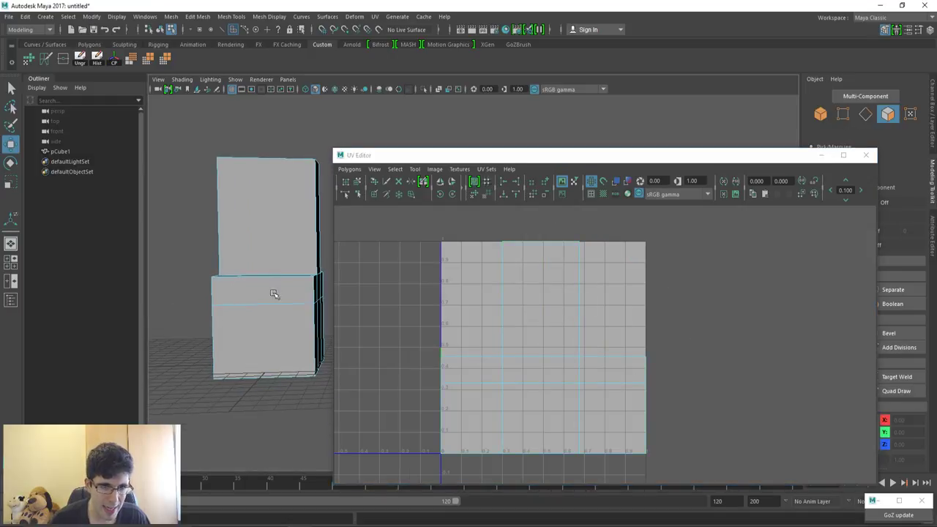
pyautogui.moveTo(274, 293)
pyautogui.keyDown('alt'); pyautogui.mouseDown()
pyautogui.moveTo(286, 253)
pyautogui.moveTo(265, 239)
pyautogui.mouseUp(); pyautogui.keyUp('alt')
pyautogui.scroll(-3, 242, 242)
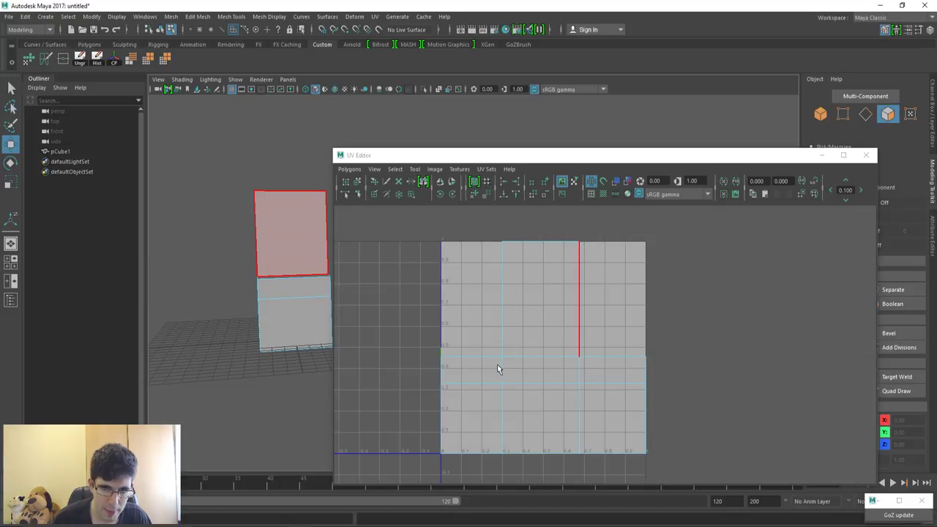
# Orbit around the stacked blocks and drag the UV Editor to the right
pyautogui.moveTo(288, 254)
pyautogui.keyDown('alt'); pyautogui.mouseDown()
pyautogui.moveTo(246, 266)
pyautogui.moveTo(293, 274)
pyautogui.moveTo(265, 275)
pyautogui.mouseUp(); pyautogui.keyUp('alt')
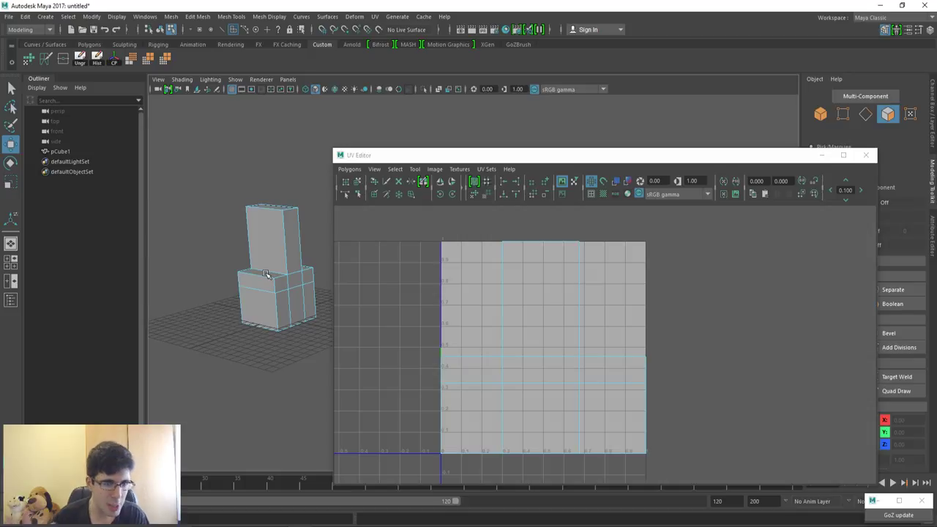
pyautogui.keyDown('alt'); pyautogui.moveTo(264, 283); pyautogui.dragTo(272, 320); pyautogui.keyUp('alt')
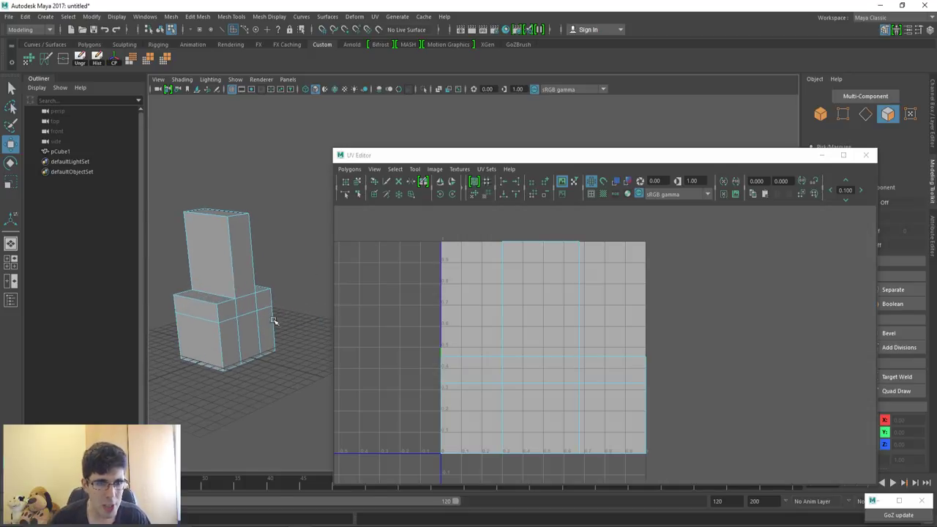
pyautogui.keyDown('alt'); pyautogui.moveTo(271, 320); pyautogui.dragTo(180, 286, button='right'); pyautogui.keyUp('alt')
pyautogui.keyDown('alt'); pyautogui.moveTo(181, 286); pyautogui.dragTo(328, 199); pyautogui.keyUp('alt')
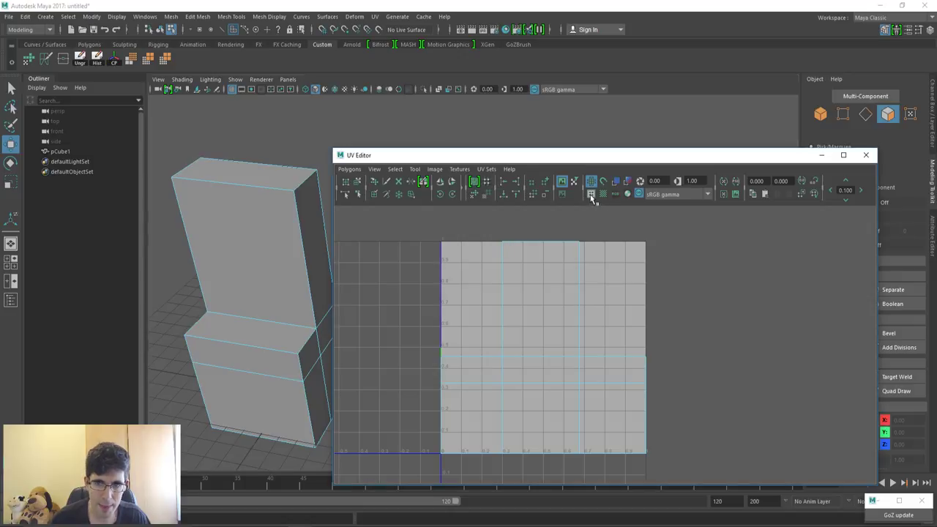
pyautogui.moveTo(320, 244)
pyautogui.keyDown('alt'); pyautogui.mouseDown()
pyautogui.moveTo(282, 164)
pyautogui.moveTo(312, 222)
pyautogui.mouseUp(); pyautogui.keyUp('alt')
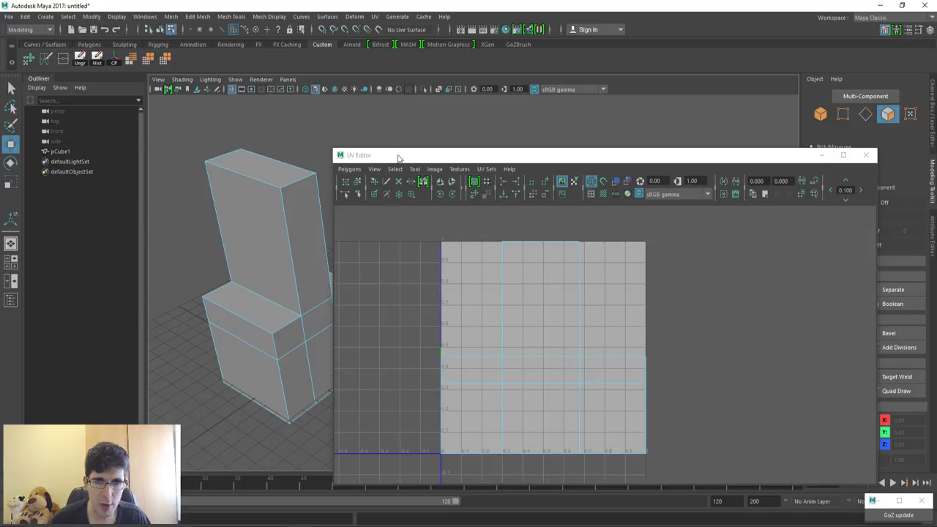
pyautogui.moveTo(399, 158)
pyautogui.mouseDown()
pyautogui.moveTo(487, 83)
pyautogui.moveTo(592, 168)
pyautogui.moveTo(655, 158)
pyautogui.moveTo(868, 159)
pyautogui.moveTo(610, 112)
pyautogui.moveTo(609, 149)
pyautogui.moveTo(629, 152)
pyautogui.mouseUp()
# Select the tall block's side and lower block's top faces to locate their UVs
pyautogui.keyDown('alt'); pyautogui.moveTo(676, 317); pyautogui.dragTo(749, 308, button='middle'); pyautogui.keyUp('alt')
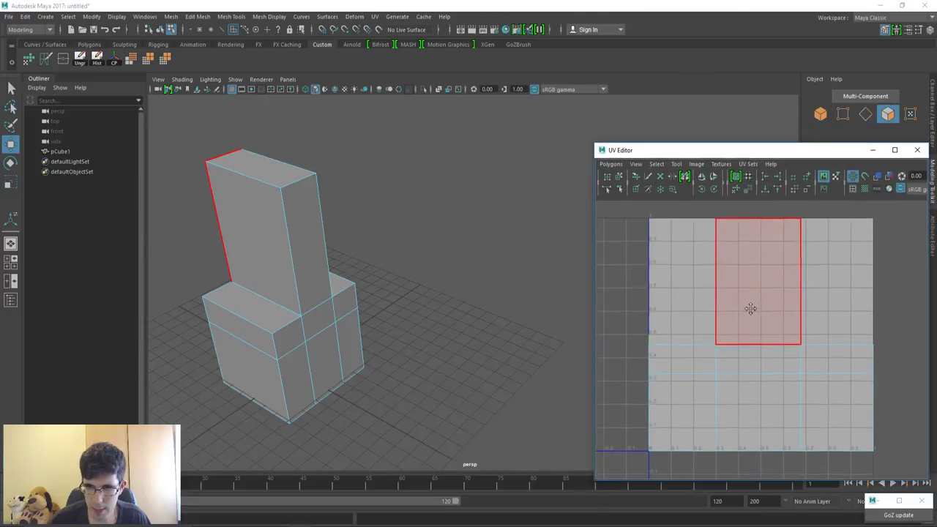
pyautogui.moveTo(300, 293)
pyautogui.keyDown('alt'); pyautogui.mouseDown()
pyautogui.moveTo(373, 246)
pyautogui.moveTo(420, 258)
pyautogui.moveTo(440, 314)
pyautogui.moveTo(439, 237)
pyautogui.moveTo(456, 145)
pyautogui.mouseUp(); pyautogui.keyUp('alt')
pyautogui.click(423, 265)
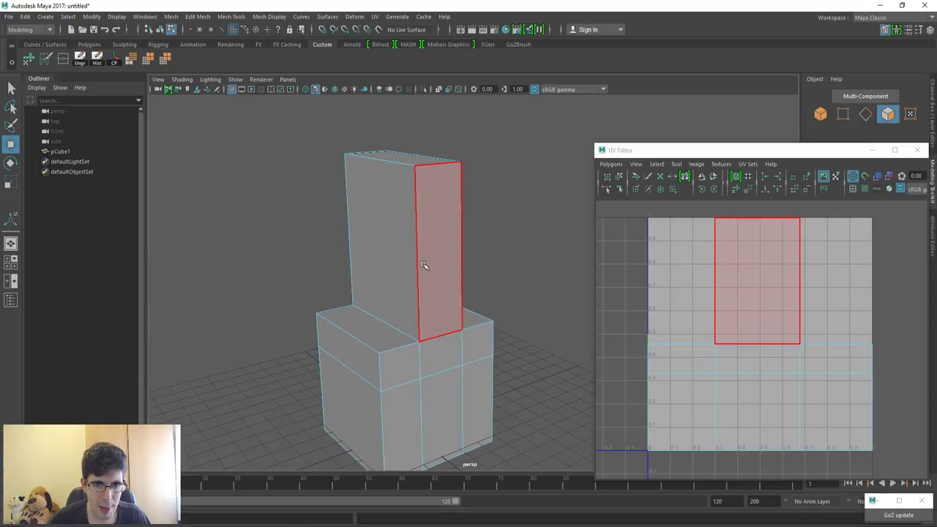
pyautogui.click(335, 308)
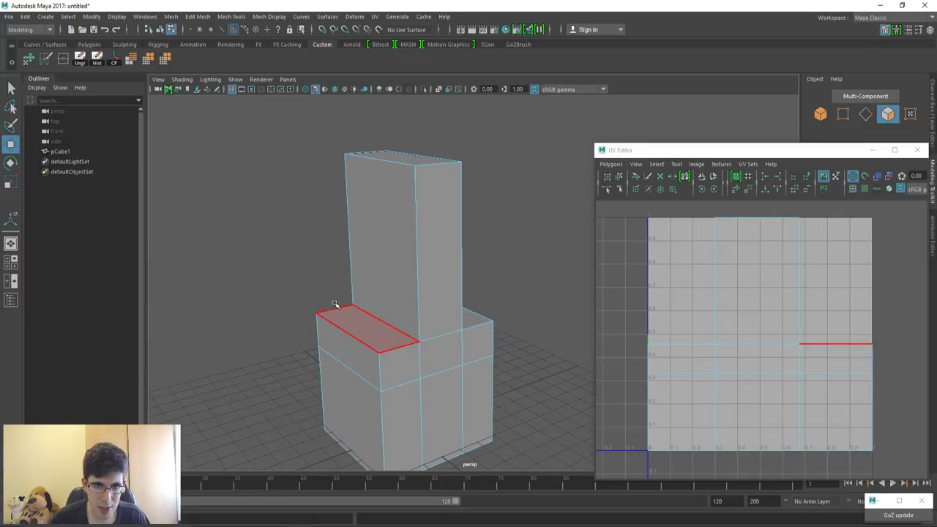
pyautogui.click(427, 338)
pyautogui.moveTo(471, 333)
pyautogui.keyDown('alt'); pyautogui.mouseDown()
pyautogui.moveTo(391, 334)
pyautogui.moveTo(431, 325)
pyautogui.moveTo(428, 311)
pyautogui.mouseUp(); pyautogui.keyUp('alt')
pyautogui.rightClick(402, 245)
# Select the four edges where the column meets the lower block and cut their UVs
pyautogui.click(403, 220)
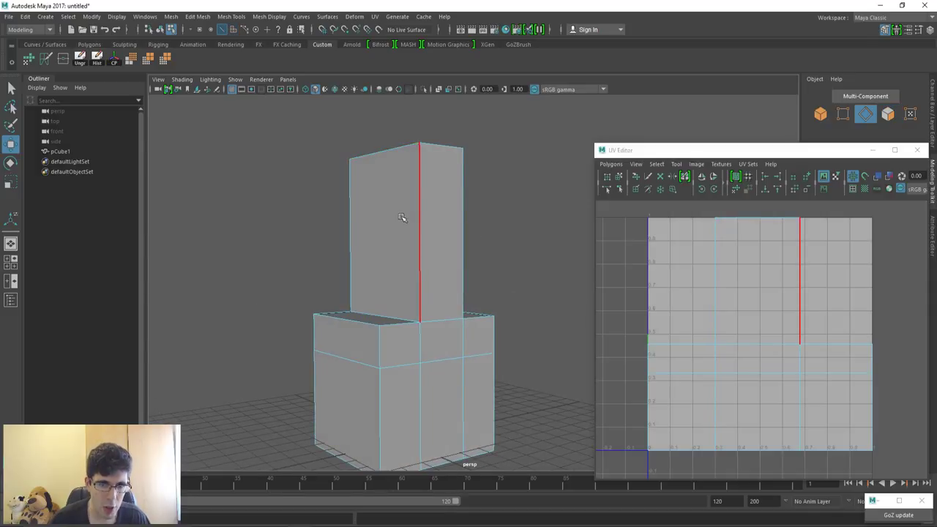
pyautogui.moveTo(404, 219)
pyautogui.keyDown('alt'); pyautogui.mouseDown()
pyautogui.moveTo(387, 334)
pyautogui.moveTo(424, 357)
pyautogui.mouseUp(); pyautogui.keyUp('alt')
pyautogui.click(373, 320)
pyautogui.keyDown('shift'); pyautogui.click(480, 325); pyautogui.keyUp('shift')
pyautogui.keyDown('alt'); pyautogui.moveTo(481, 325); pyautogui.dragTo(441, 296); pyautogui.keyUp('alt')
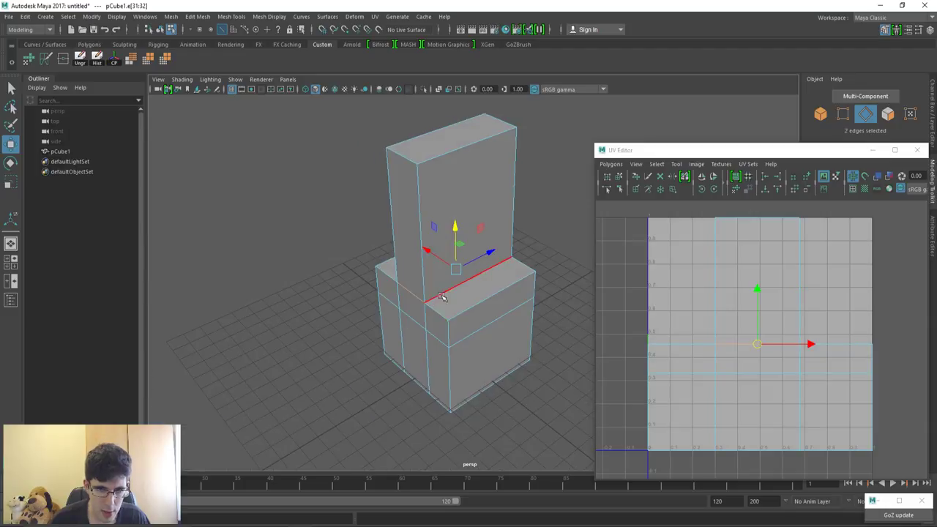
pyautogui.keyDown('alt'); pyautogui.moveTo(505, 278); pyautogui.dragTo(388, 312); pyautogui.keyUp('alt')
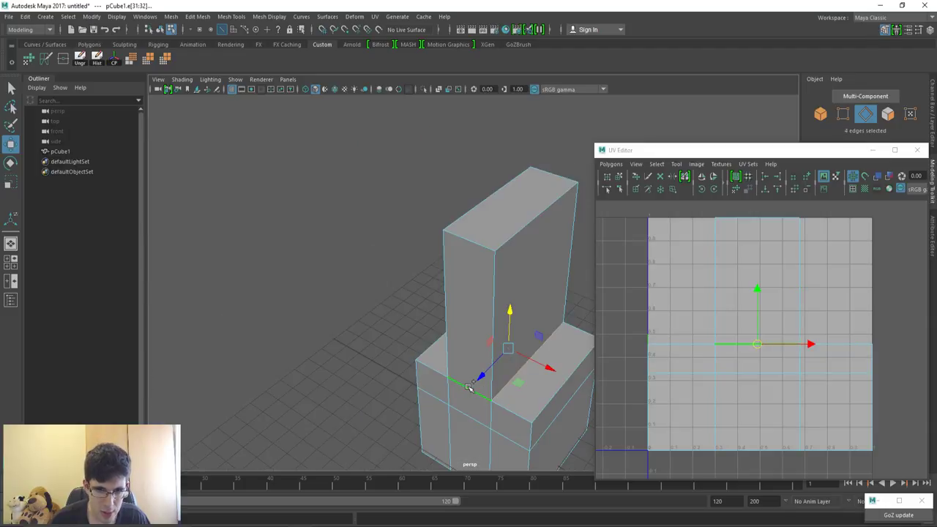
pyautogui.moveTo(470, 388)
pyautogui.keyDown('alt'); pyautogui.mouseDown()
pyautogui.moveTo(477, 397)
pyautogui.moveTo(441, 365)
pyautogui.mouseUp(); pyautogui.keyUp('alt')
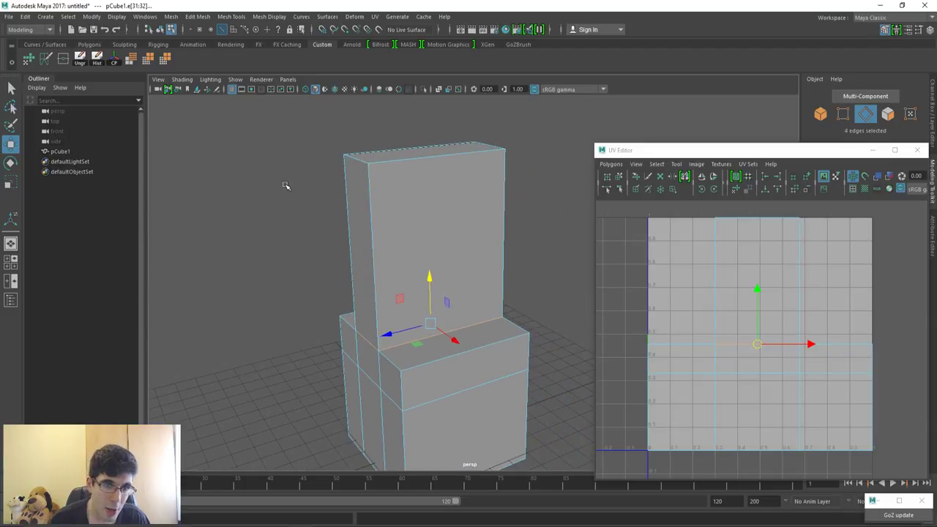
pyautogui.press('space')
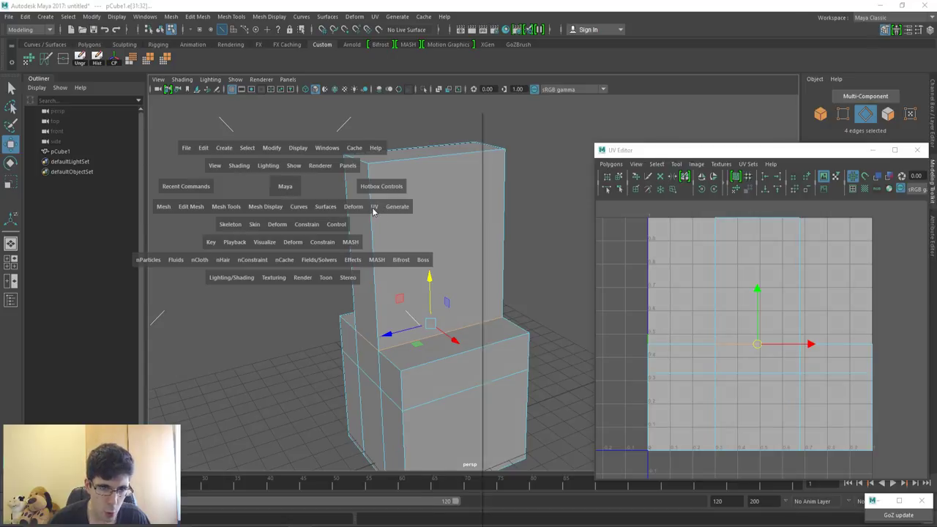
pyautogui.click(377, 208)
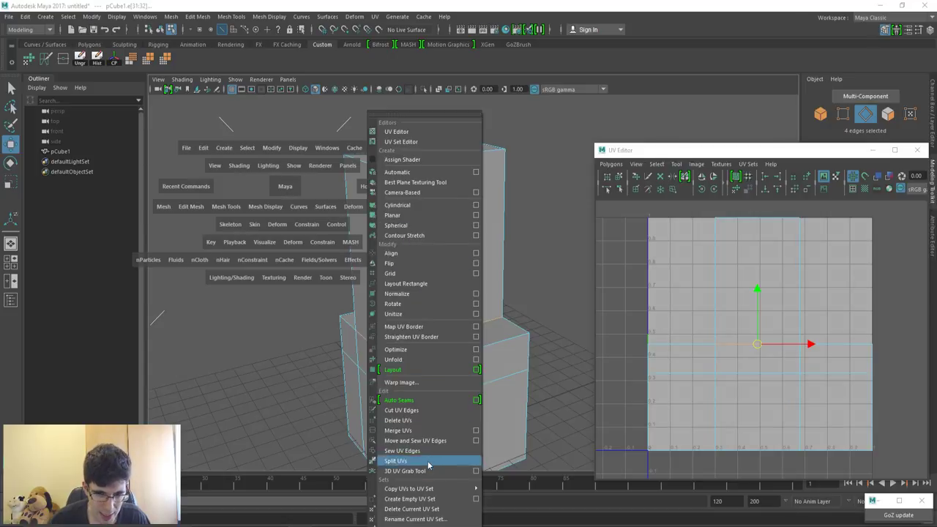
pyautogui.click(414, 412)
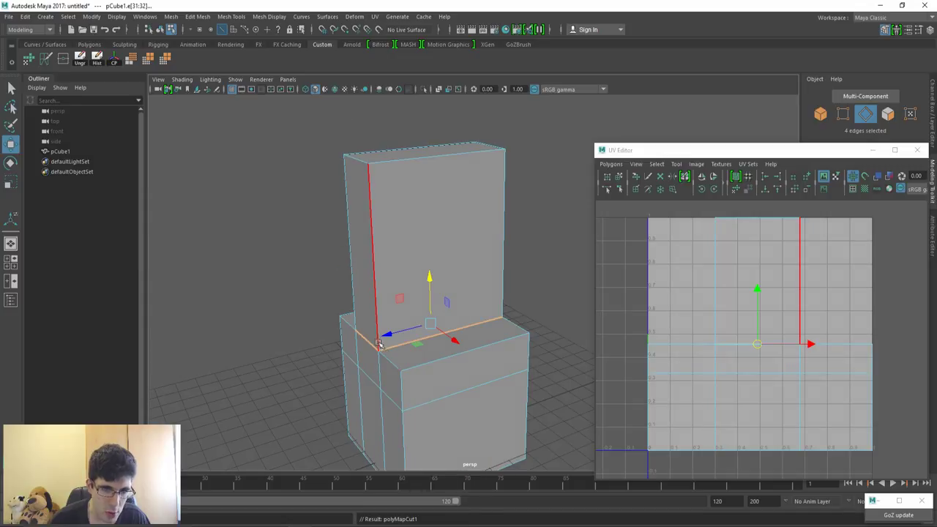
# Clear the edge selection and orbit to view the top of the model
pyautogui.scroll(3, 410, 416)
pyautogui.scroll(2, 518, 368)
pyautogui.moveTo(519, 368)
pyautogui.keyDown('alt'); pyautogui.mouseDown()
pyautogui.moveTo(506, 463)
pyautogui.moveTo(434, 353)
pyautogui.mouseUp(); pyautogui.keyUp('alt')
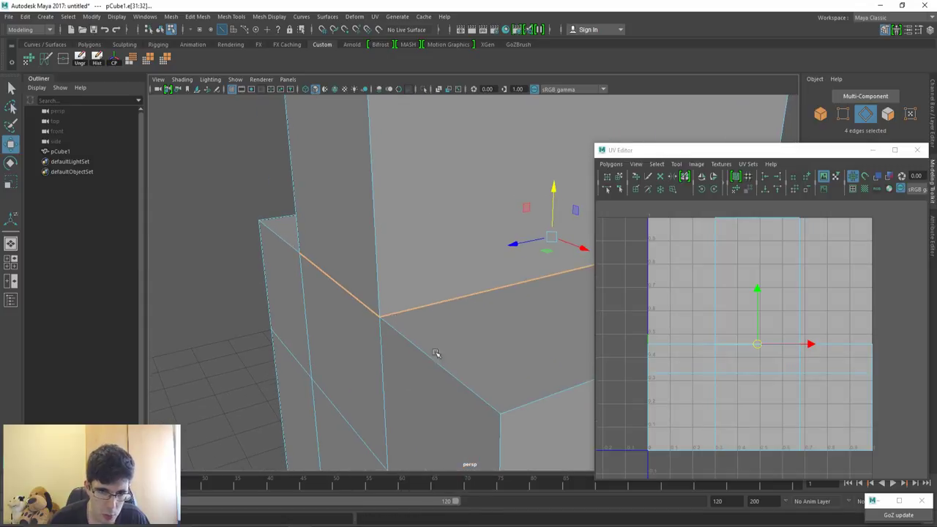
pyautogui.moveTo(381, 319)
pyautogui.keyDown('alt'); pyautogui.mouseDown()
pyautogui.moveTo(368, 345)
pyautogui.moveTo(397, 359)
pyautogui.mouseUp(); pyautogui.keyUp('alt')
pyautogui.click(276, 302)
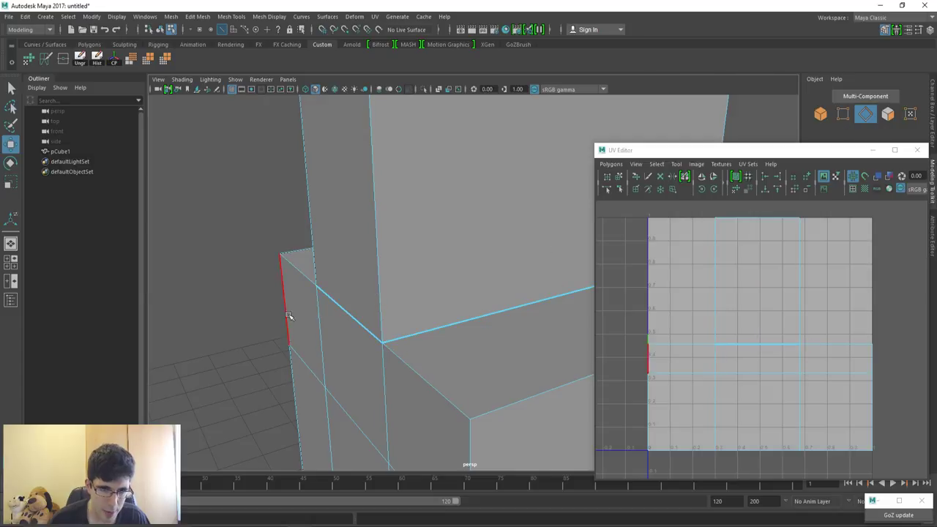
pyautogui.keyDown('alt'); pyautogui.moveTo(292, 314); pyautogui.dragTo(279, 300); pyautogui.keyUp('alt')
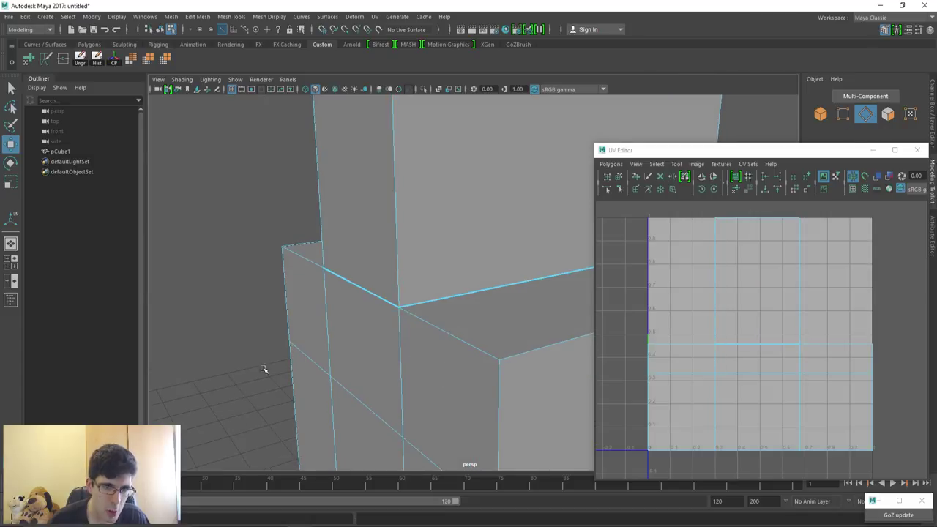
pyautogui.scroll(-3, 276, 195)
pyautogui.scroll(-2, 278, 241)
pyautogui.scroll(-1, 304, 225)
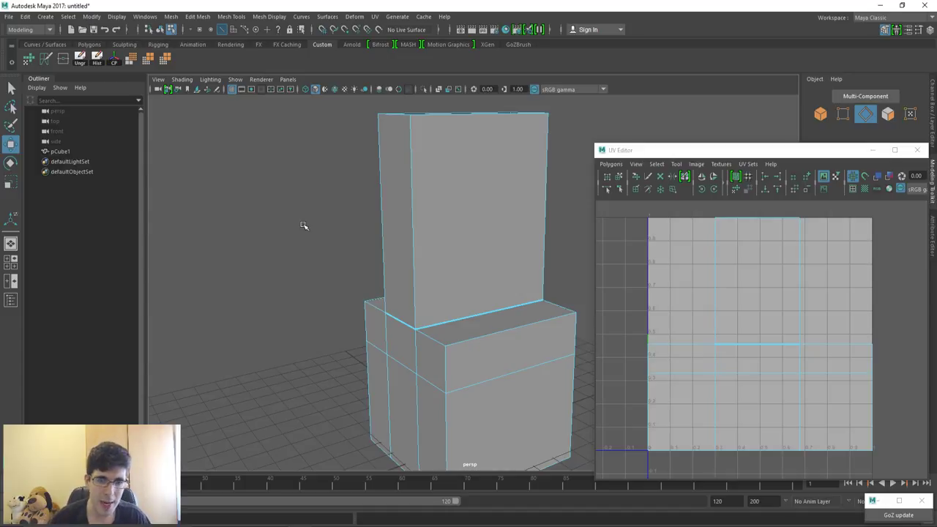
pyautogui.keyDown('alt'); pyautogui.moveTo(380, 212); pyautogui.dragTo(412, 213); pyautogui.keyUp('alt')
# Compare the model's top and side views against the unfolded-cube reference image
pyautogui.hotkey('alt', 'Tab')
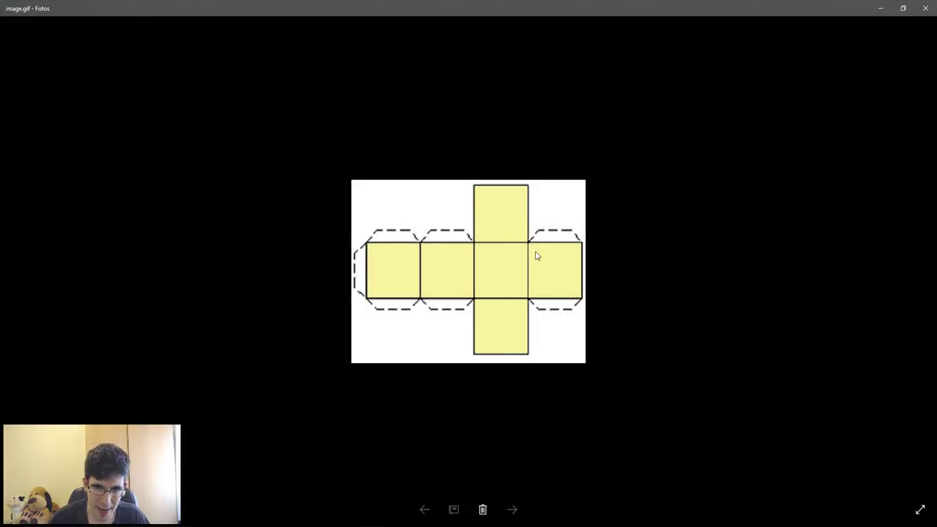
pyautogui.hotkey('alt', 'Tab')
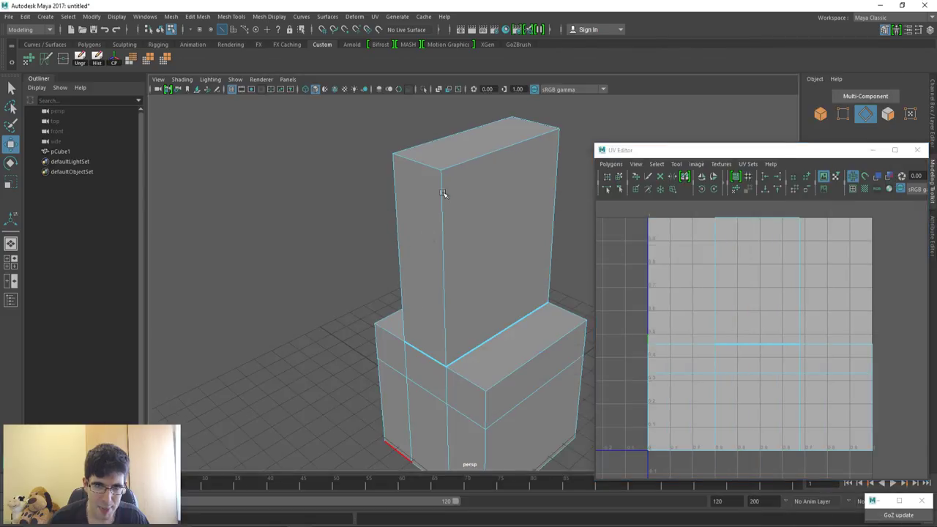
pyautogui.keyDown('alt'); pyautogui.moveTo(441, 191); pyautogui.dragTo(470, 229); pyautogui.keyUp('alt')
pyautogui.keyDown('alt'); pyautogui.moveTo(424, 378); pyautogui.dragTo(431, 477); pyautogui.keyUp('alt')
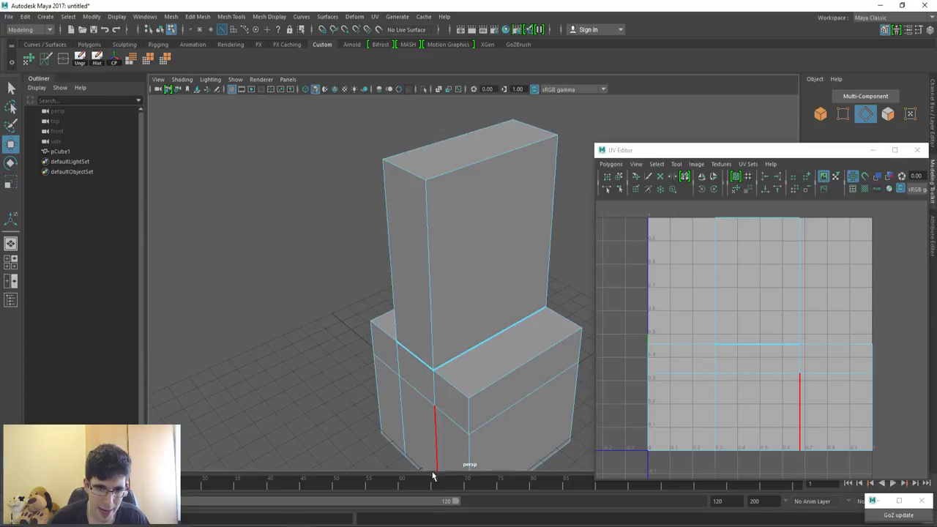
pyautogui.hotkey('alt', 'Tab')
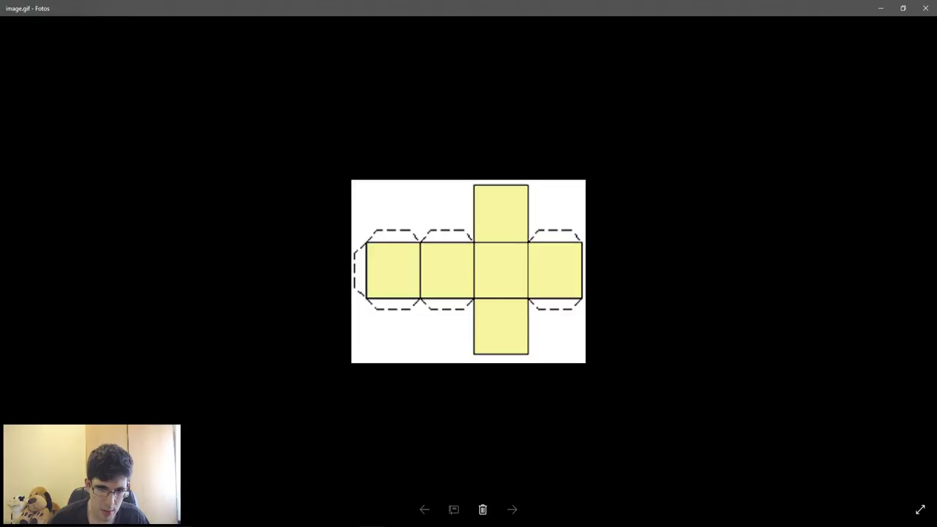
pyautogui.hotkey('alt', 'Tab')
# Select the upper box's remaining vertical corner edges and cut its UVs along them
pyautogui.click(423, 203)
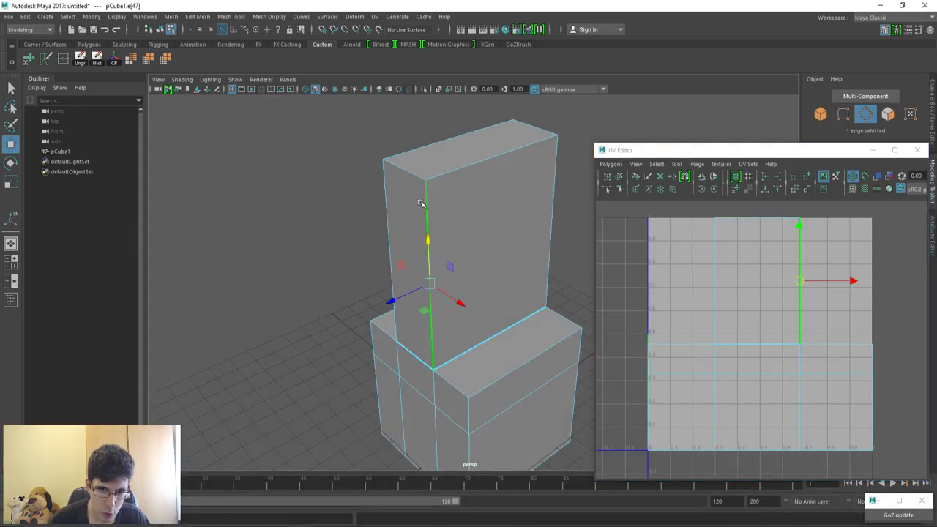
pyautogui.keyDown('shift'); pyautogui.click(552, 203); pyautogui.keyUp('shift')
pyautogui.moveTo(552, 203)
pyautogui.keyDown('alt'); pyautogui.mouseDown()
pyautogui.moveTo(539, 320)
pyautogui.moveTo(426, 222)
pyautogui.mouseUp(); pyautogui.keyUp('alt')
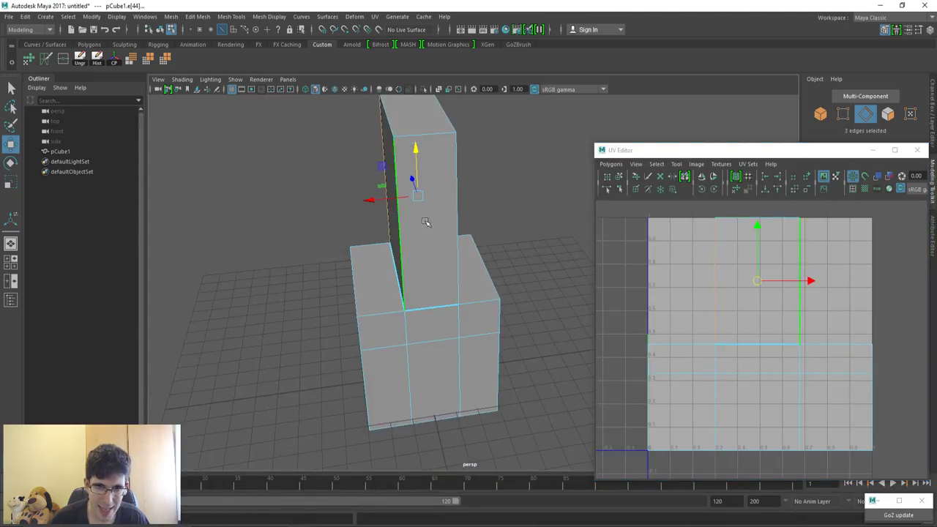
pyautogui.keyDown('shift'); pyautogui.click(451, 214); pyautogui.keyUp('shift')
pyautogui.press('space')
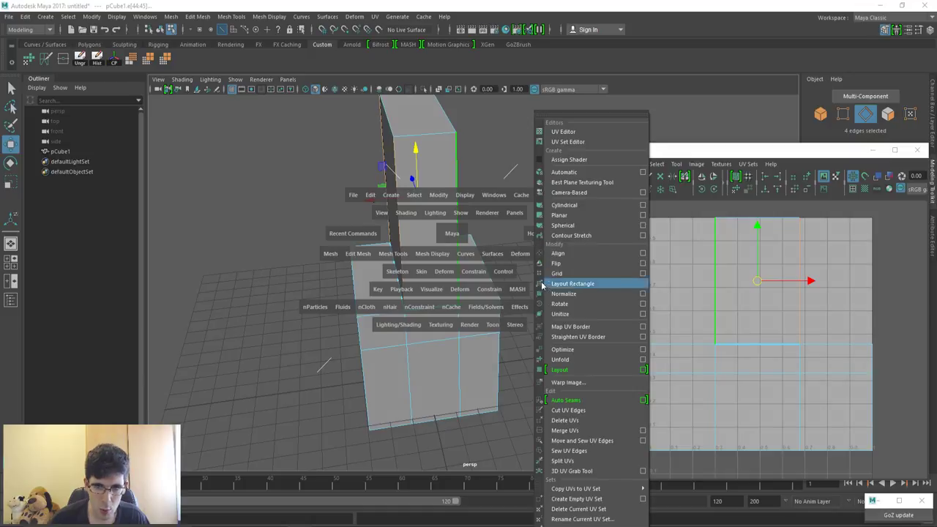
pyautogui.moveTo(541, 254); pyautogui.dragTo(578, 401)
pyautogui.click(326, 203)
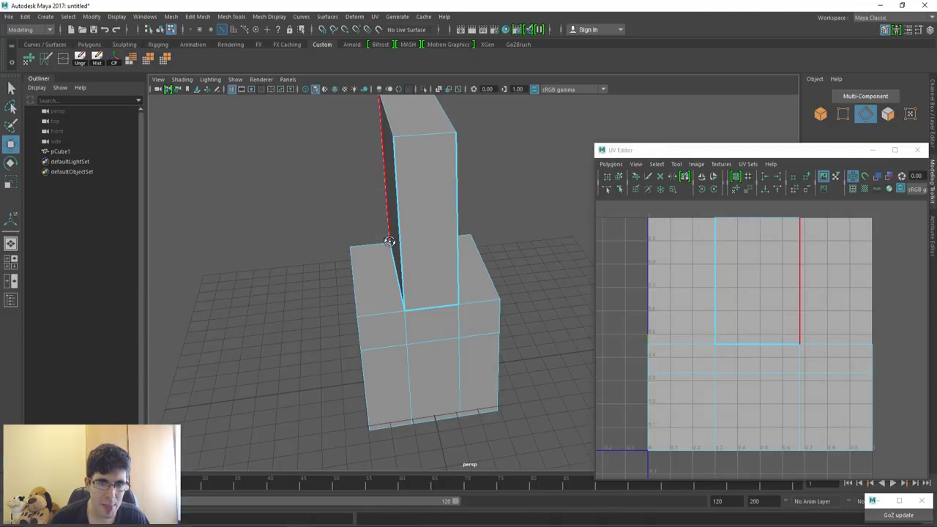
pyautogui.keyDown('alt'); pyautogui.moveTo(326, 203); pyautogui.dragTo(358, 152); pyautogui.keyUp('alt')
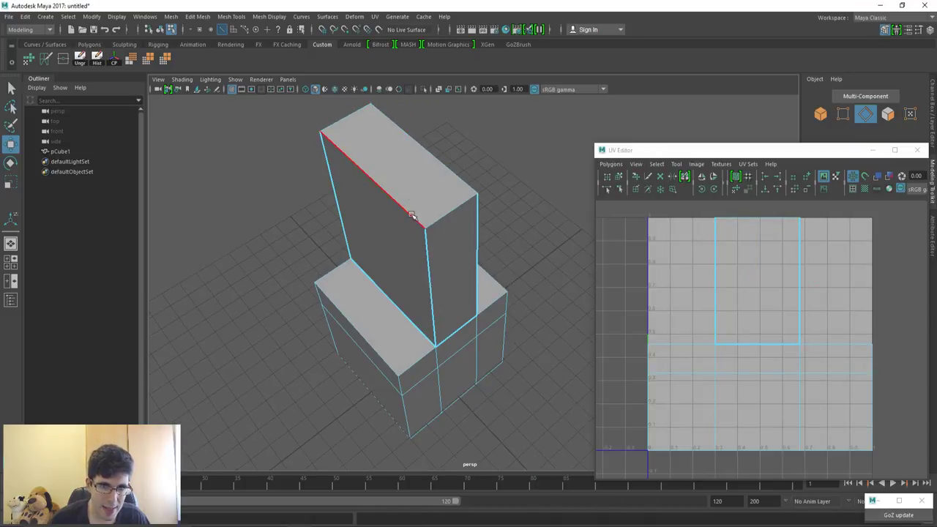
pyautogui.keyDown('alt'); pyautogui.moveTo(440, 243); pyautogui.dragTo(449, 222); pyautogui.keyUp('alt')
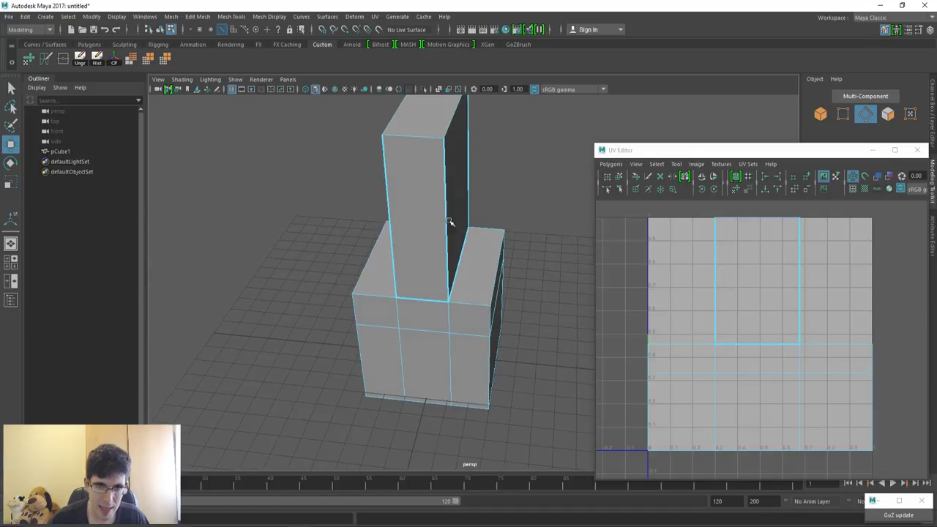
pyautogui.moveTo(416, 192)
pyautogui.keyDown('alt'); pyautogui.mouseDown()
pyautogui.moveTo(429, 224)
pyautogui.moveTo(502, 227)
pyautogui.moveTo(376, 178)
pyautogui.moveTo(372, 271)
pyautogui.moveTo(466, 266)
pyautogui.moveTo(441, 263)
pyautogui.moveTo(433, 247)
pyautogui.moveTo(456, 192)
pyautogui.mouseUp(); pyautogui.keyUp('alt')
# In face mode, select the upper box's front, top, back and side faces (five in total)
pyautogui.moveTo(456, 193); pyautogui.dragTo(456, 221, button='right')
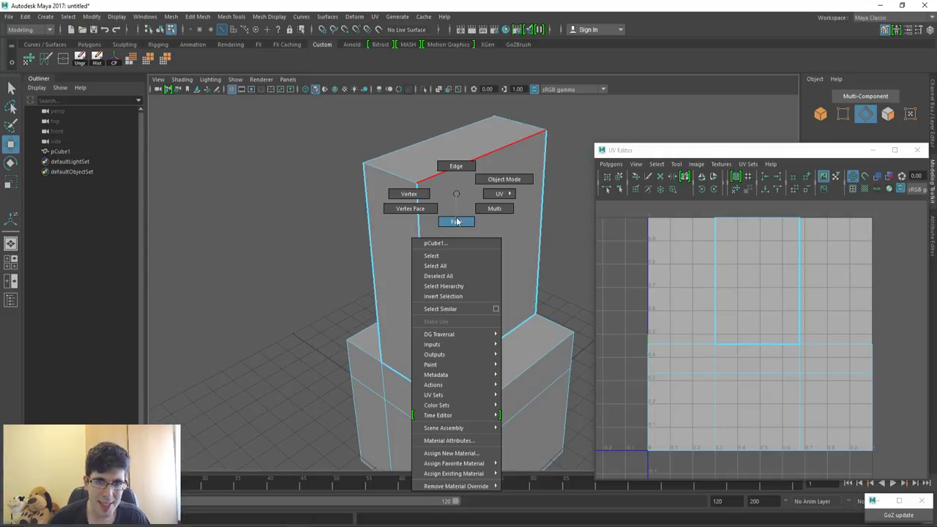
pyautogui.click(408, 220)
pyautogui.keyDown('shift'); pyautogui.click(455, 241); pyautogui.keyUp('shift')
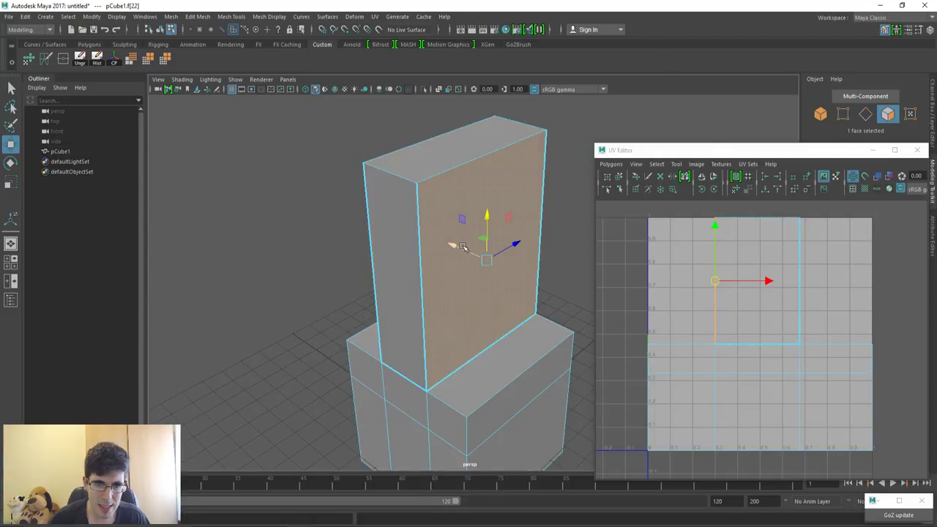
pyautogui.keyDown('shift'); pyautogui.click(426, 169); pyautogui.keyUp('shift')
pyautogui.moveTo(426, 169)
pyautogui.keyDown('alt'); pyautogui.mouseDown()
pyautogui.moveTo(389, 212)
pyautogui.moveTo(541, 172)
pyautogui.moveTo(332, 271)
pyautogui.moveTo(525, 286)
pyautogui.moveTo(462, 286)
pyautogui.moveTo(436, 301)
pyautogui.moveTo(356, 241)
pyautogui.moveTo(364, 361)
pyautogui.mouseUp(); pyautogui.keyUp('alt')
pyautogui.keyDown('shift'); pyautogui.click(546, 184); pyautogui.keyUp('shift')
pyautogui.keyDown('shift'); pyautogui.click(546, 297); pyautogui.keyUp('shift')
pyautogui.press('space')
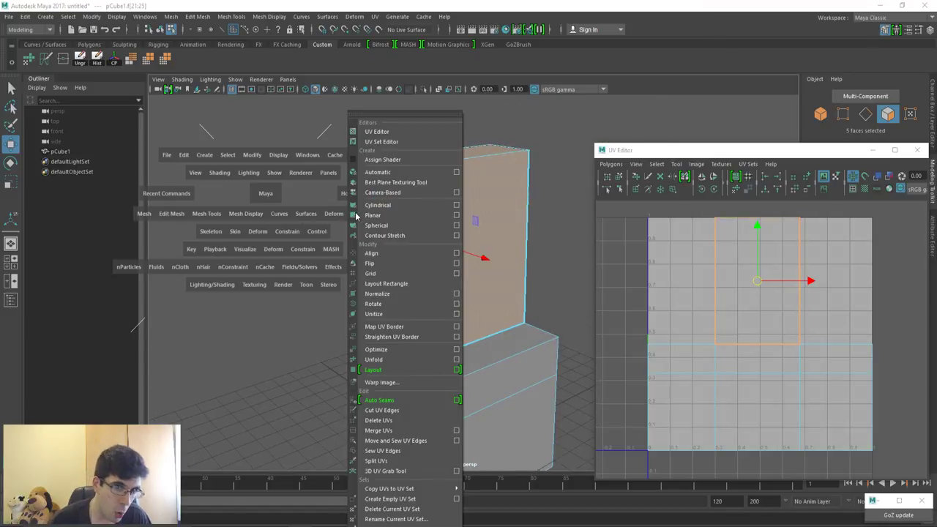
# Unfold the upper box's UVs into a cross shell and shift it left in the UV Editor
pyautogui.click(375, 359)
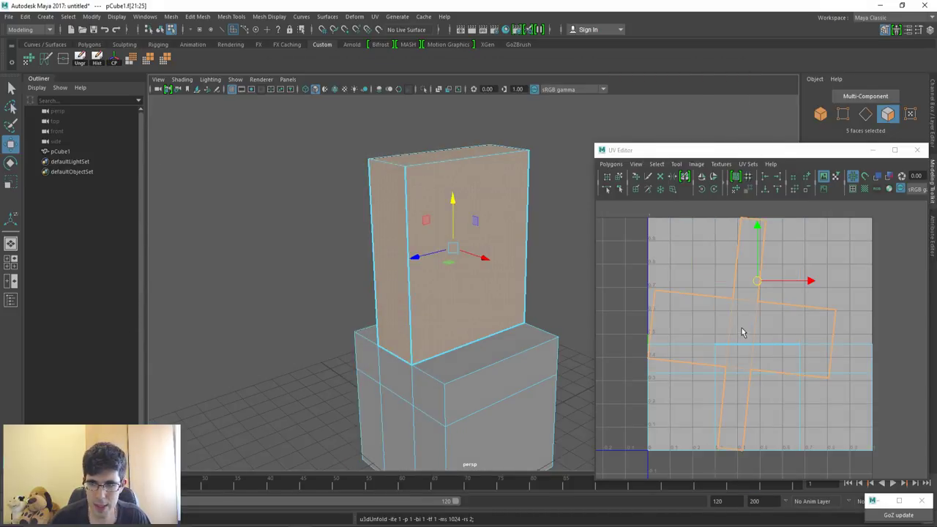
pyautogui.keyDown('alt'); pyautogui.moveTo(765, 280); pyautogui.dragTo(794, 285, button='middle'); pyautogui.keyUp('alt')
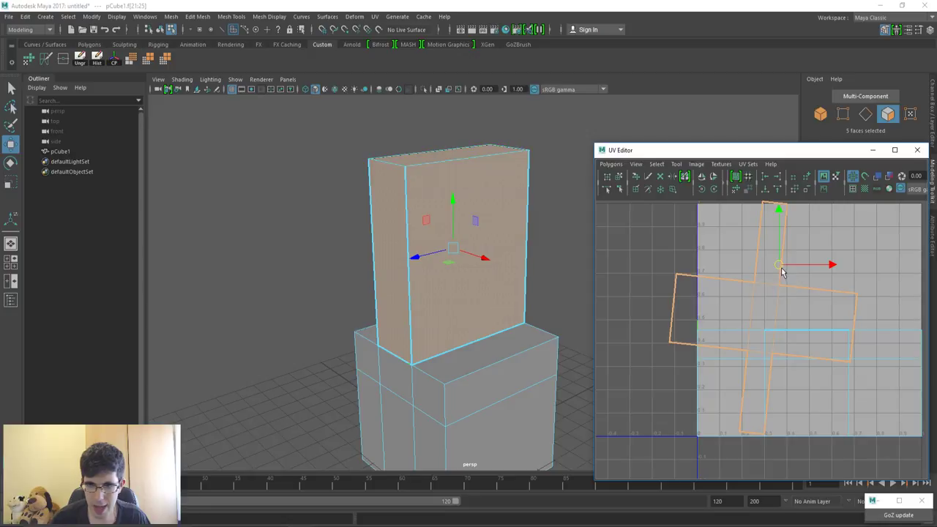
pyautogui.moveTo(782, 273); pyautogui.dragTo(623, 272)
pyautogui.keyDown('alt'); pyautogui.moveTo(648, 308); pyautogui.dragTo(693, 304, button='middle'); pyautogui.keyUp('alt')
# Rotate the cross shell upright and centre it in the UV view
pyautogui.press('e')
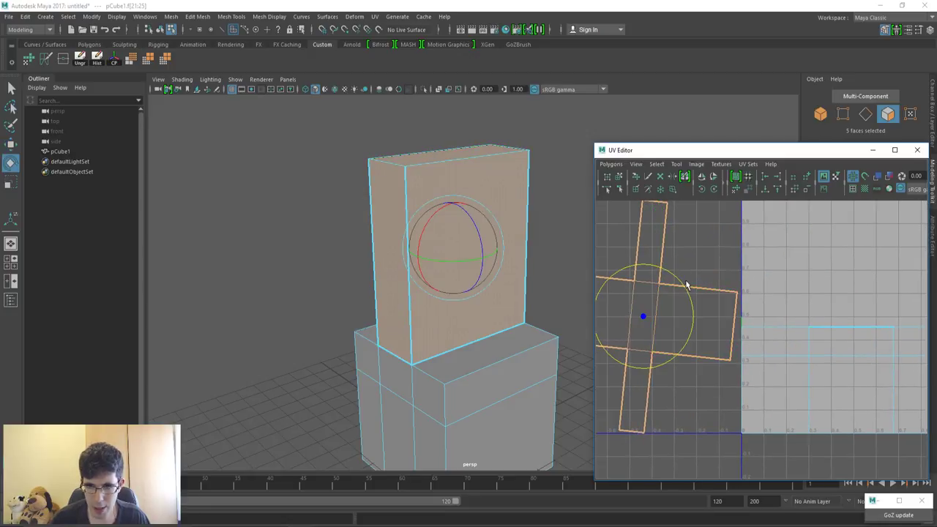
pyautogui.moveTo(687, 286); pyautogui.dragTo(681, 283)
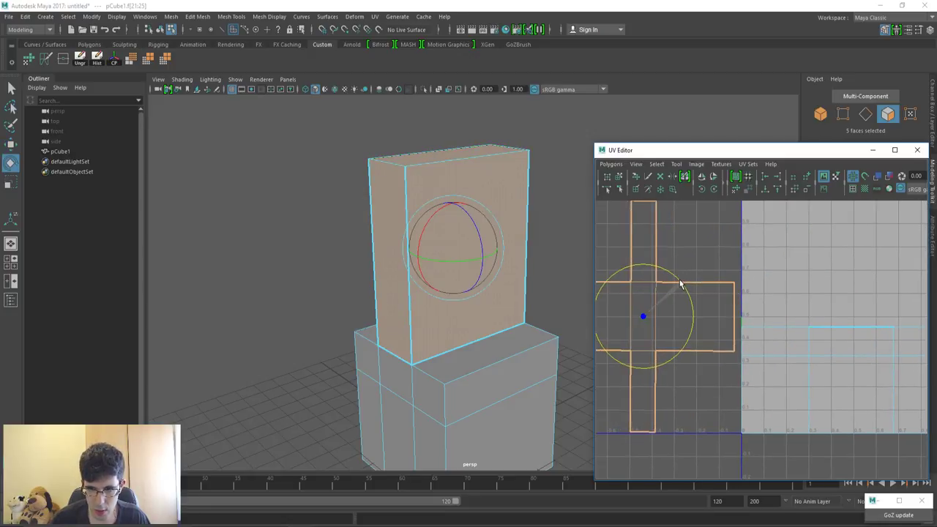
pyautogui.keyDown('alt'); pyautogui.moveTo(657, 319); pyautogui.dragTo(750, 302, button='middle'); pyautogui.keyUp('alt')
pyautogui.moveTo(560, 271)
pyautogui.keyDown('alt'); pyautogui.mouseDown()
pyautogui.moveTo(567, 218)
pyautogui.moveTo(469, 213)
pyautogui.mouseUp(); pyautogui.keyUp('alt')
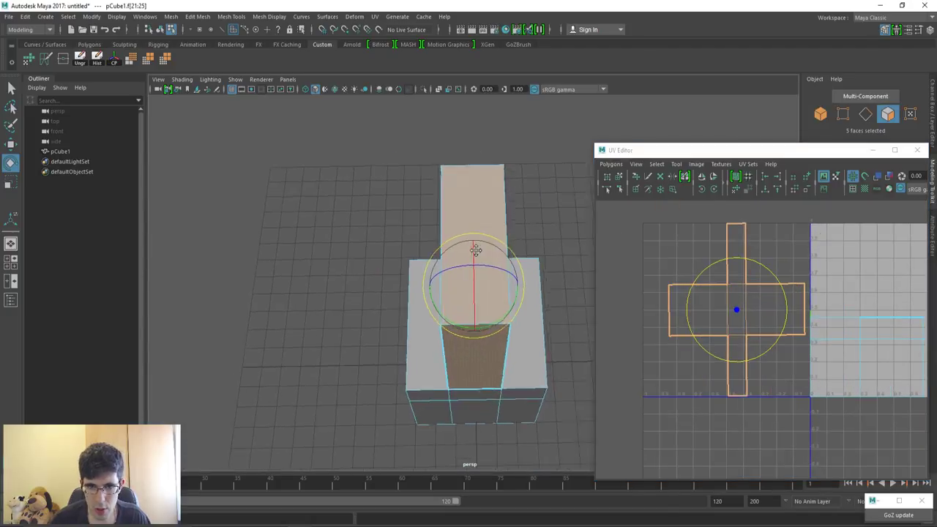
pyautogui.click(418, 162)
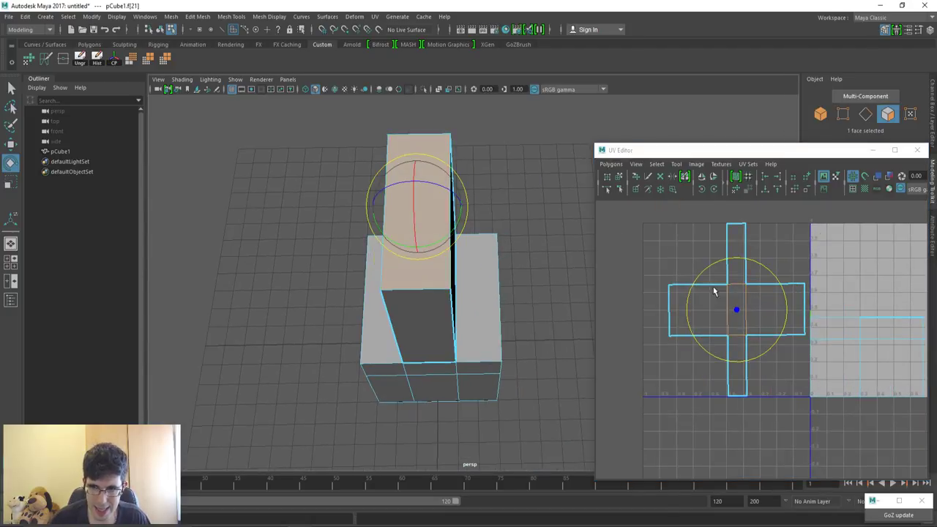
pyautogui.keyDown('alt'); pyautogui.moveTo(439, 261); pyautogui.dragTo(434, 268); pyautogui.keyUp('alt')
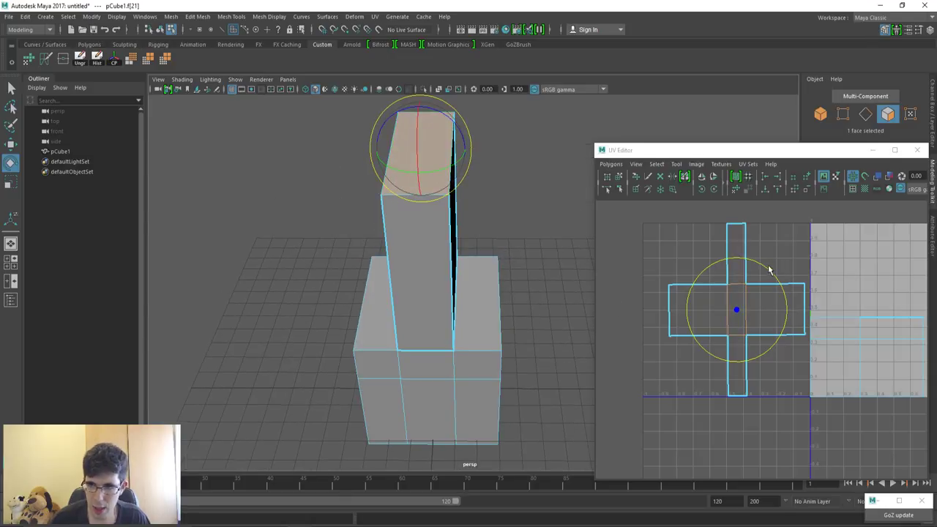
pyautogui.moveTo(814, 230); pyautogui.dragTo(662, 388)
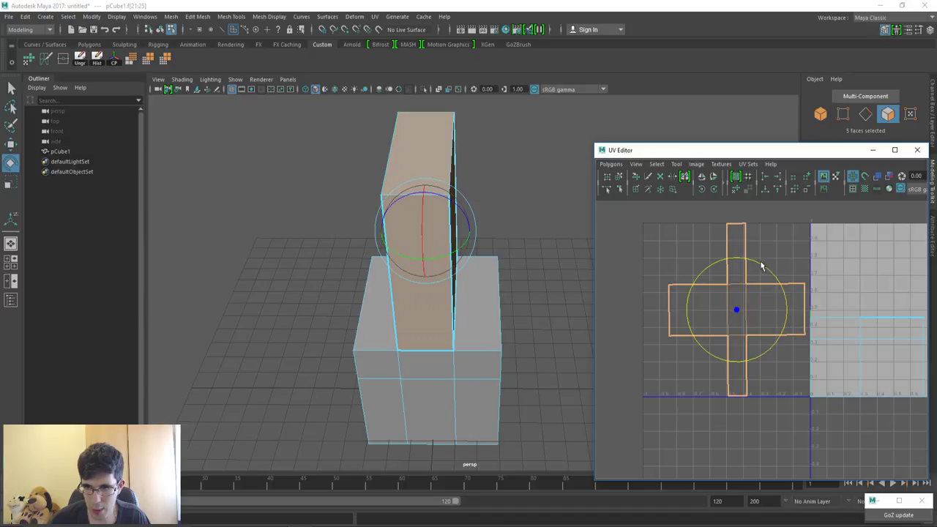
pyautogui.moveTo(761, 265)
pyautogui.mouseDown()
pyautogui.moveTo(746, 385)
pyautogui.moveTo(713, 357)
pyautogui.mouseUp()
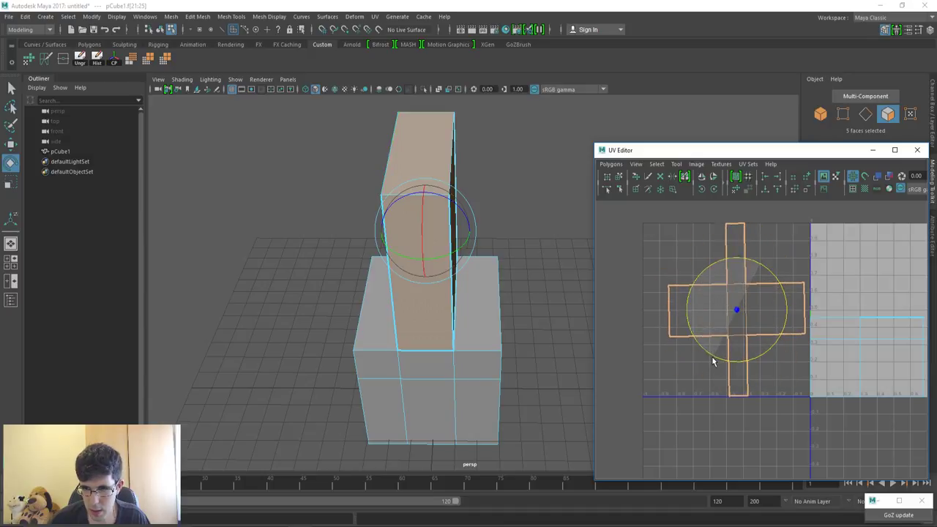
pyautogui.click(676, 286)
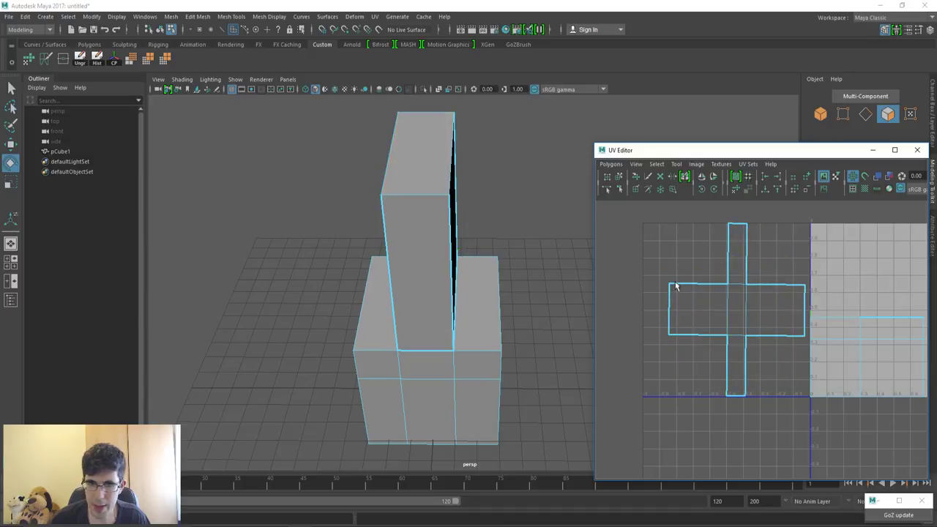
pyautogui.click(414, 256)
pyautogui.moveTo(512, 292)
pyautogui.keyDown('alt'); pyautogui.mouseDown()
pyautogui.moveTo(471, 255)
pyautogui.moveTo(437, 257)
pyautogui.mouseUp(); pyautogui.keyUp('alt')
pyautogui.click(437, 257)
pyautogui.click(690, 320)
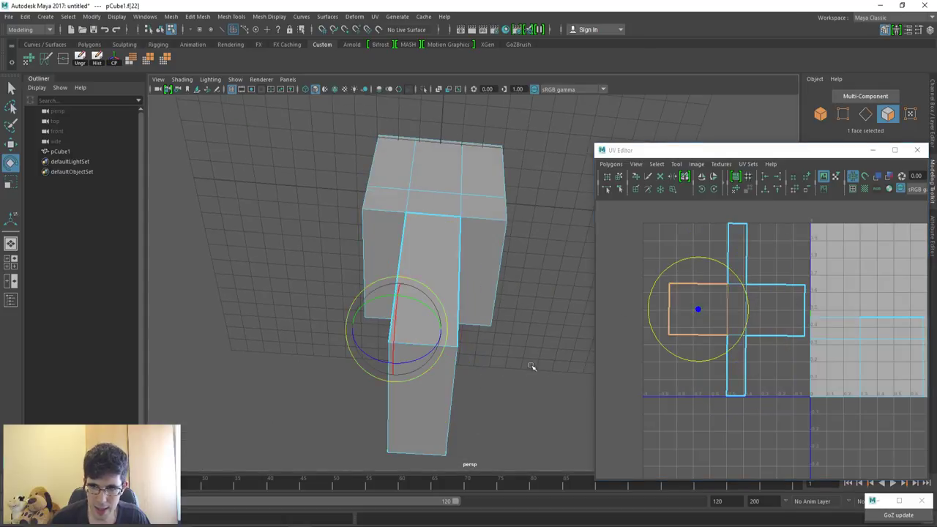
pyautogui.keyDown('alt'); pyautogui.moveTo(529, 370); pyautogui.dragTo(581, 320); pyautogui.keyUp('alt')
pyautogui.keyDown('alt'); pyautogui.moveTo(331, 276); pyautogui.dragTo(439, 272); pyautogui.keyUp('alt')
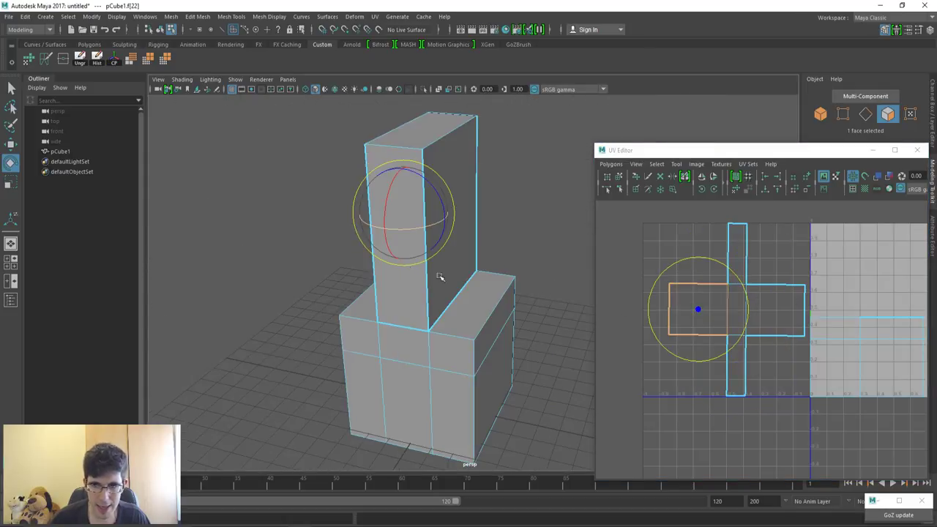
pyautogui.click(790, 325)
pyautogui.keyDown('alt'); pyautogui.moveTo(512, 268); pyautogui.dragTo(479, 260); pyautogui.keyUp('alt')
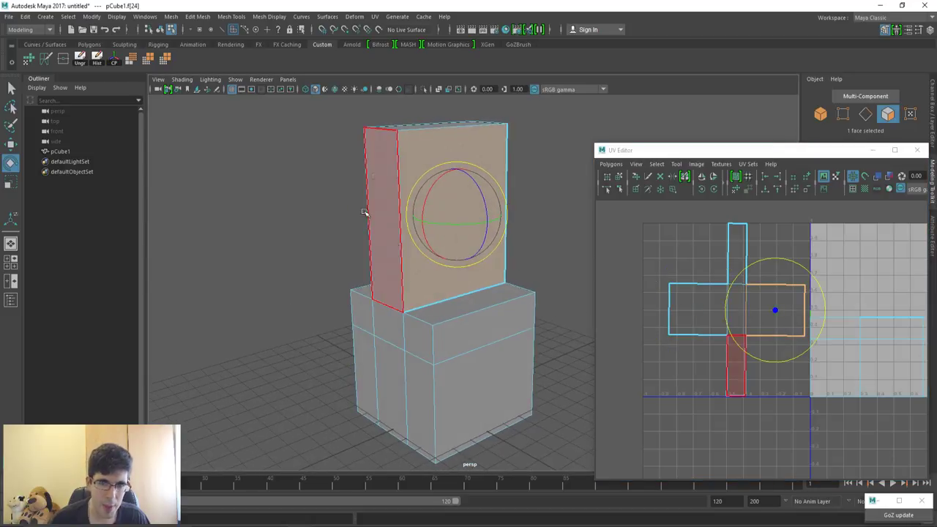
pyautogui.keyDown('alt'); pyautogui.moveTo(476, 216); pyautogui.dragTo(417, 251); pyautogui.keyUp('alt')
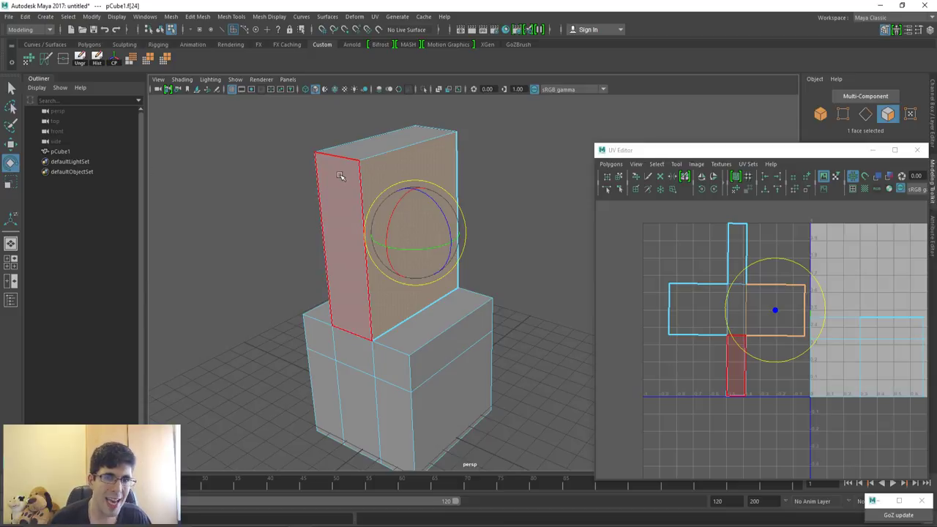
# Turn on the checker test texture with texture borders shown, then inspect the upper box's top face
pyautogui.click(865, 190)
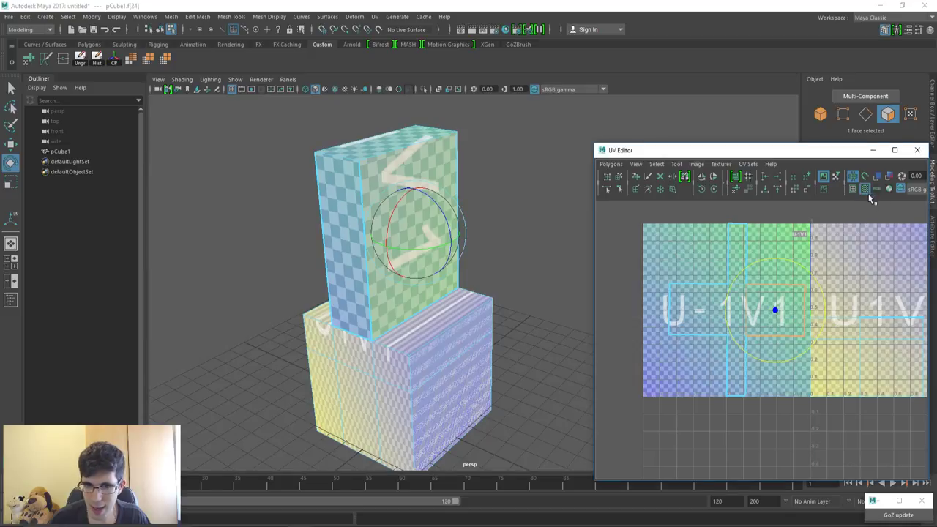
pyautogui.click(865, 190)
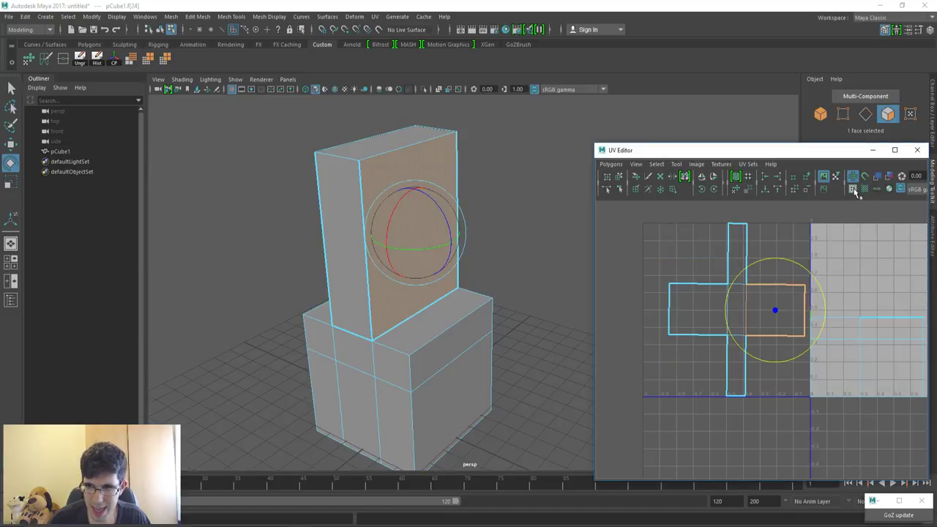
pyautogui.click(852, 190)
pyautogui.click(853, 190)
pyautogui.click(852, 189)
pyautogui.click(853, 190)
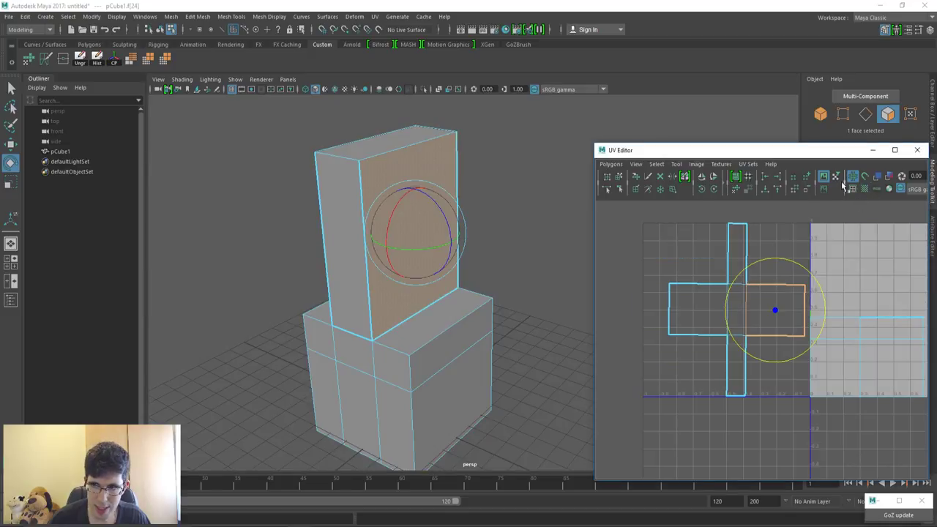
pyautogui.click(865, 189)
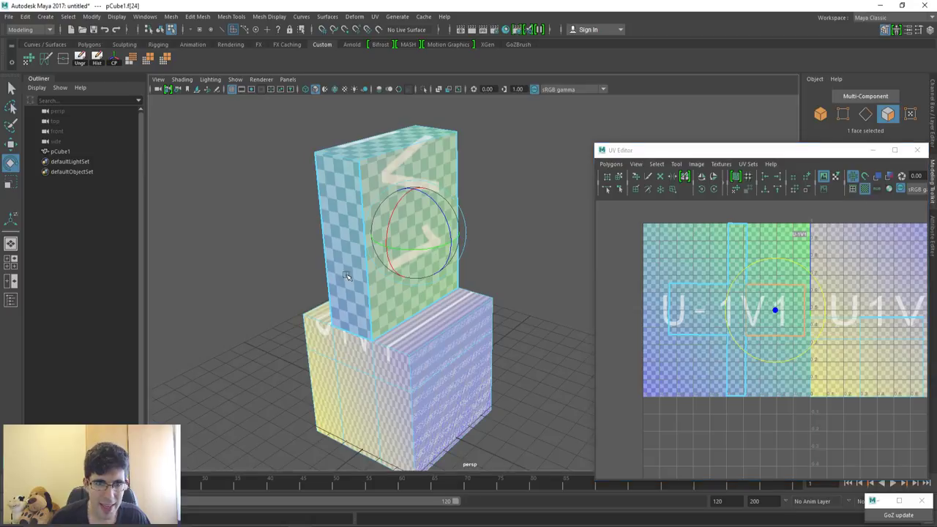
pyautogui.moveTo(516, 325)
pyautogui.keyDown('alt'); pyautogui.mouseDown()
pyautogui.moveTo(436, 240)
pyautogui.moveTo(361, 220)
pyautogui.moveTo(408, 288)
pyautogui.mouseUp(); pyautogui.keyUp('alt')
pyautogui.click(414, 256)
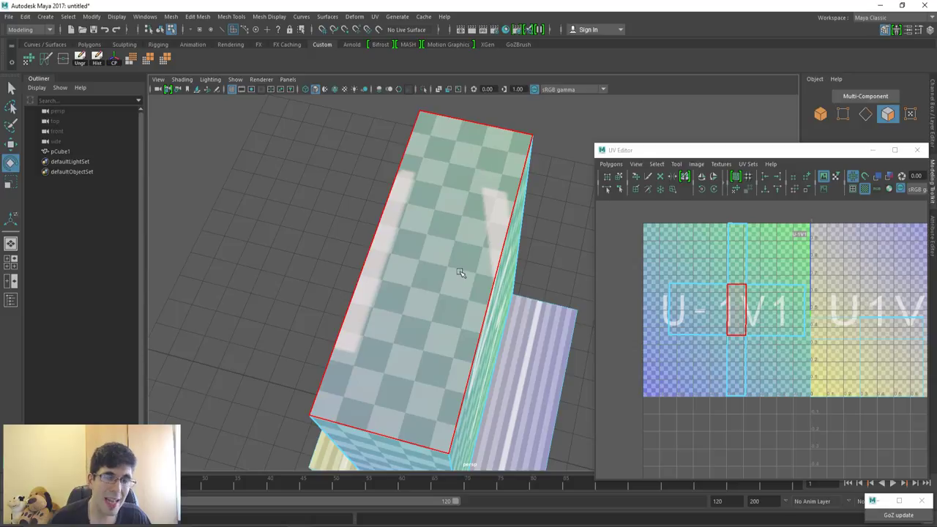
pyautogui.moveTo(467, 359)
pyautogui.keyDown('alt'); pyautogui.mouseDown()
pyautogui.moveTo(465, 326)
pyautogui.moveTo(429, 303)
pyautogui.mouseUp(); pyautogui.keyUp('alt')
pyautogui.keyDown('alt'); pyautogui.moveTo(434, 350); pyautogui.dragTo(449, 367); pyautogui.keyUp('alt')
pyautogui.scroll(-3, 761, 308)
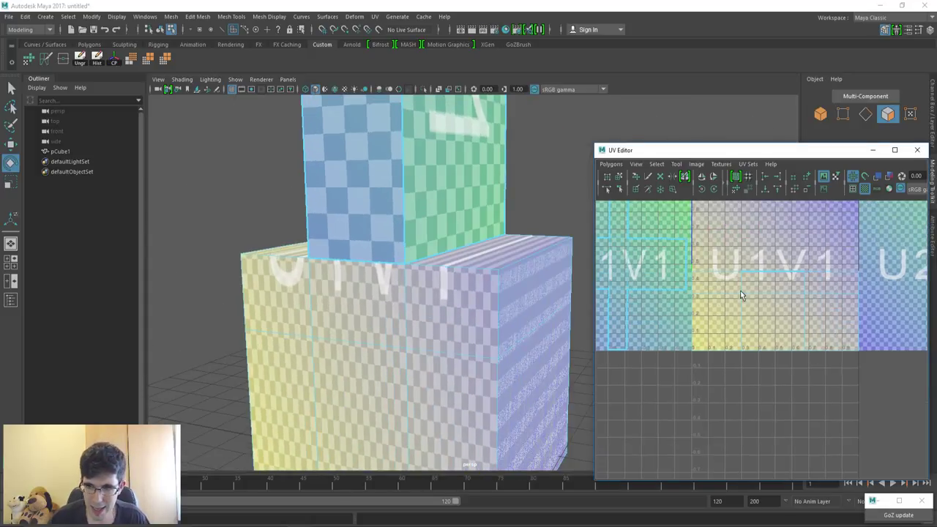
pyautogui.scroll(5, 740, 291)
pyautogui.moveTo(410, 344)
pyautogui.keyDown('alt'); pyautogui.mouseDown()
pyautogui.moveTo(351, 335)
pyautogui.moveTo(366, 221)
pyautogui.moveTo(433, 403)
pyautogui.moveTo(447, 272)
pyautogui.moveTo(458, 303)
pyautogui.mouseUp(); pyautogui.keyUp('alt')
pyautogui.moveTo(437, 335)
pyautogui.keyDown('alt'); pyautogui.mouseDown()
pyautogui.moveTo(399, 282)
pyautogui.moveTo(424, 299)
pyautogui.moveTo(450, 276)
pyautogui.mouseUp(); pyautogui.keyUp('alt')
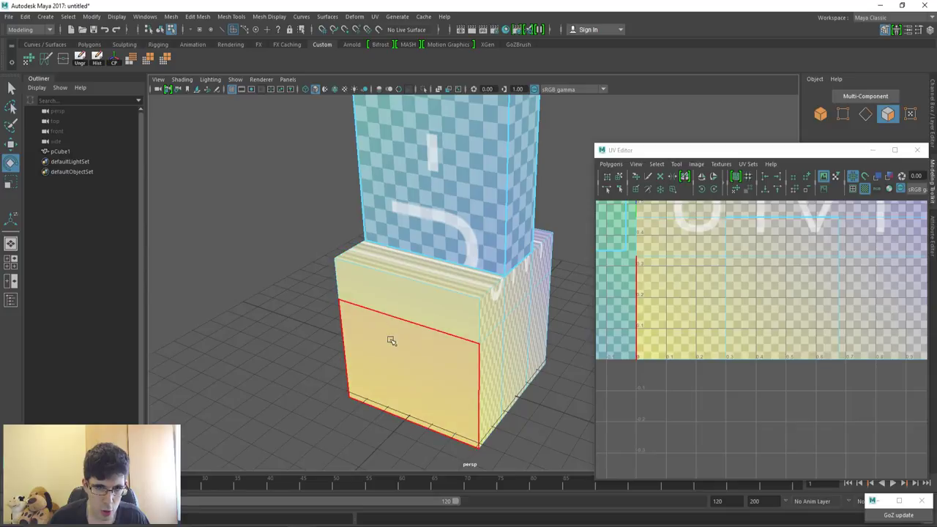
pyautogui.moveTo(478, 373)
pyautogui.keyDown('alt'); pyautogui.mouseDown()
pyautogui.moveTo(314, 382)
pyautogui.moveTo(435, 350)
pyautogui.moveTo(454, 389)
pyautogui.moveTo(445, 276)
pyautogui.moveTo(431, 314)
pyautogui.moveTo(397, 320)
pyautogui.moveTo(439, 224)
pyautogui.mouseUp(); pyautogui.keyUp('alt')
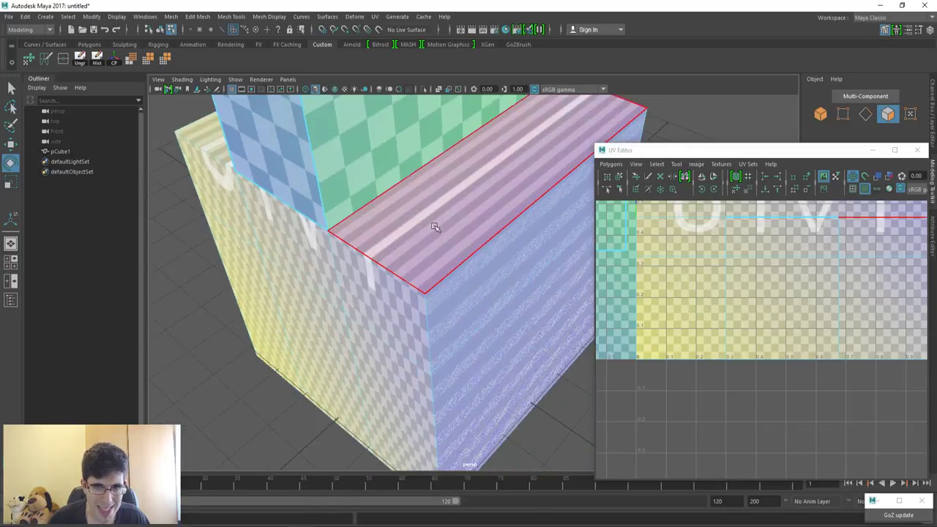
pyautogui.moveTo(502, 257)
pyautogui.keyDown('alt'); pyautogui.mouseDown()
pyautogui.moveTo(459, 283)
pyautogui.moveTo(368, 232)
pyautogui.moveTo(402, 314)
pyautogui.moveTo(353, 260)
pyautogui.moveTo(408, 314)
pyautogui.moveTo(376, 204)
pyautogui.moveTo(393, 362)
pyautogui.moveTo(391, 255)
pyautogui.mouseUp(); pyautogui.keyUp('alt')
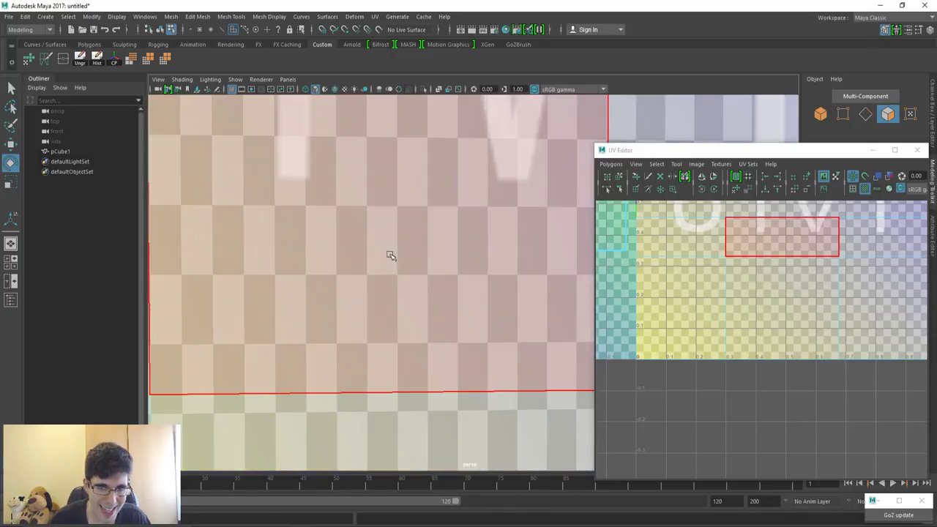
pyautogui.scroll(-5, 533, 383)
pyautogui.scroll(-3, 496, 259)
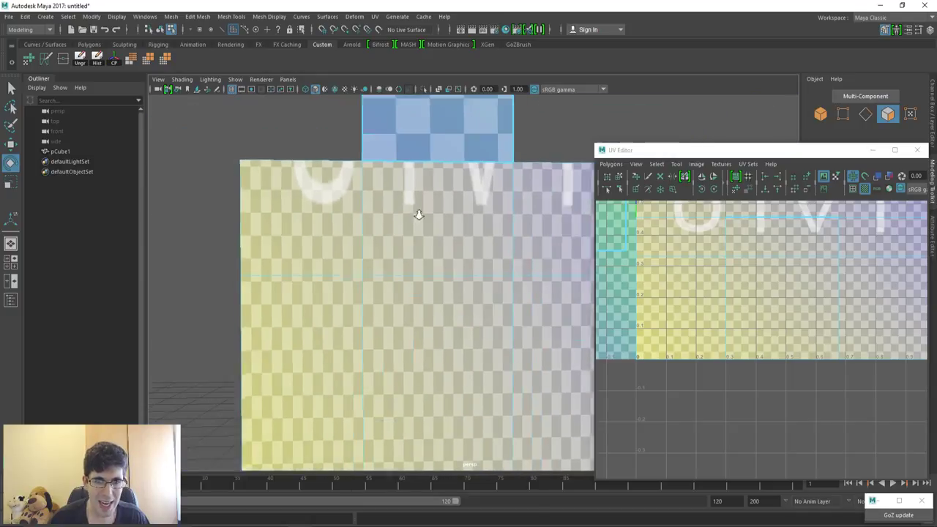
pyautogui.scroll(-3, 842, 342)
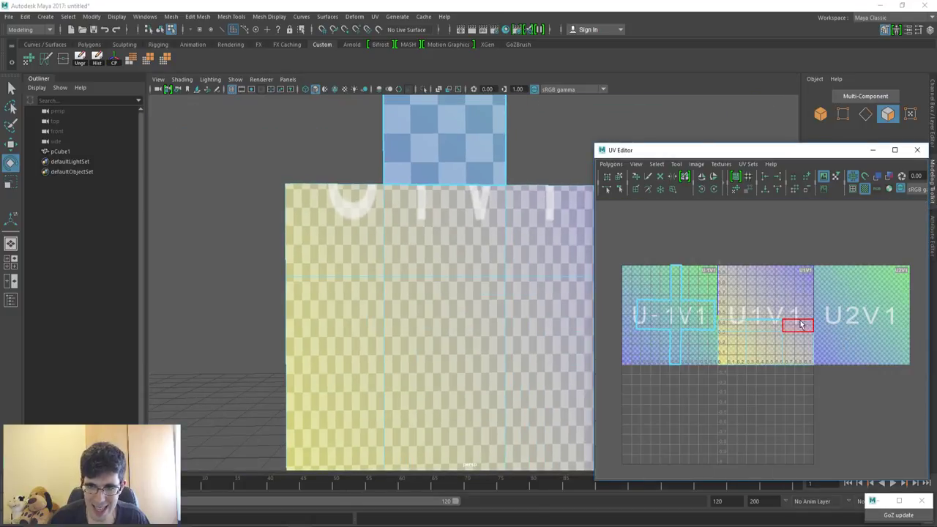
# Scale the selected faces' UVs up vertically so the U1V1 test texture appears larger
pyautogui.click(766, 341)
pyautogui.press('r')
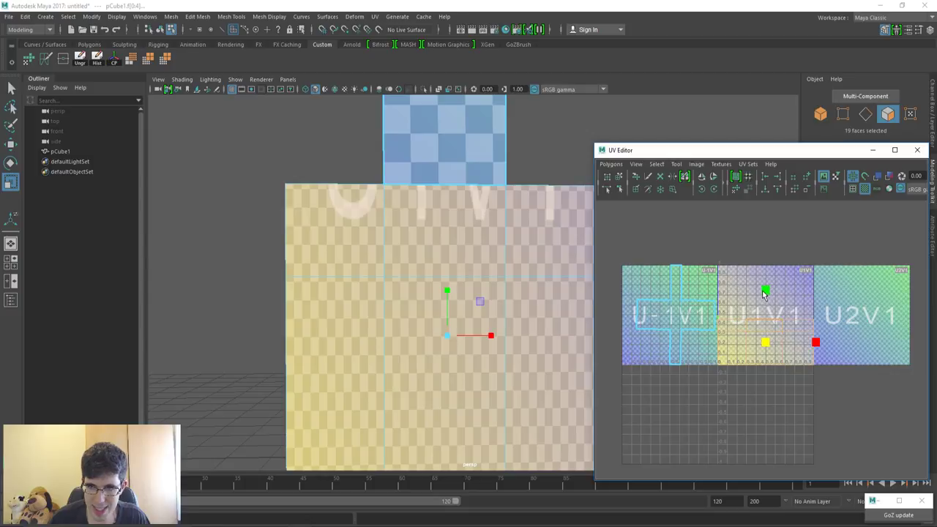
pyautogui.moveTo(764, 293); pyautogui.dragTo(768, 258)
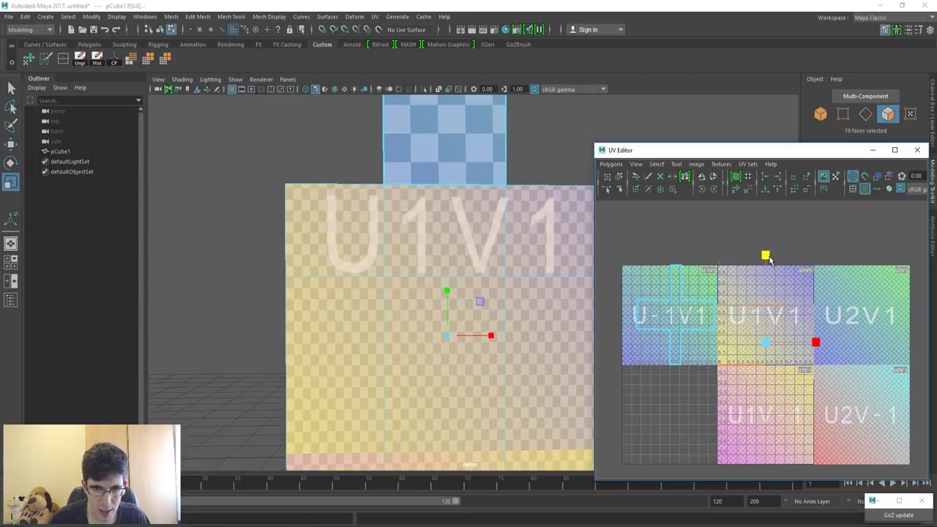
pyautogui.scroll(2, 388, 307)
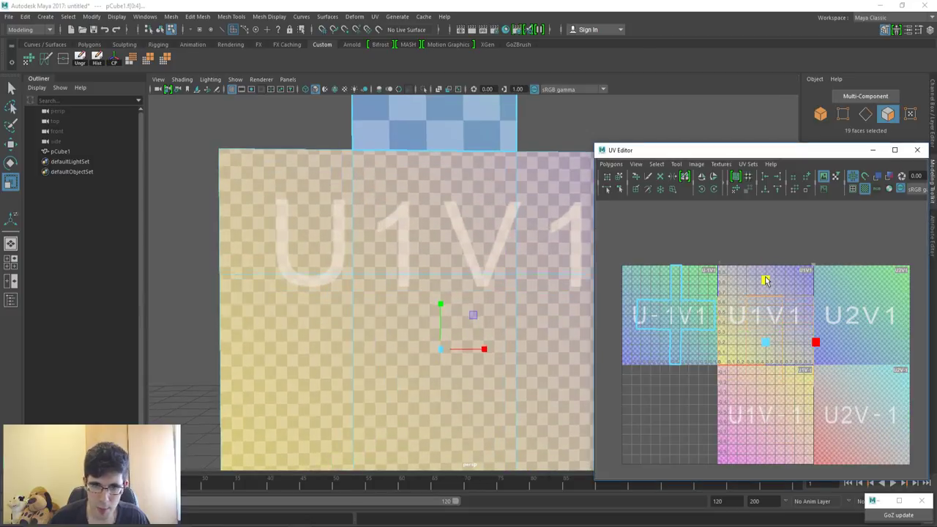
pyautogui.keyDown('alt'); pyautogui.moveTo(329, 308); pyautogui.dragTo(361, 300); pyautogui.keyUp('alt')
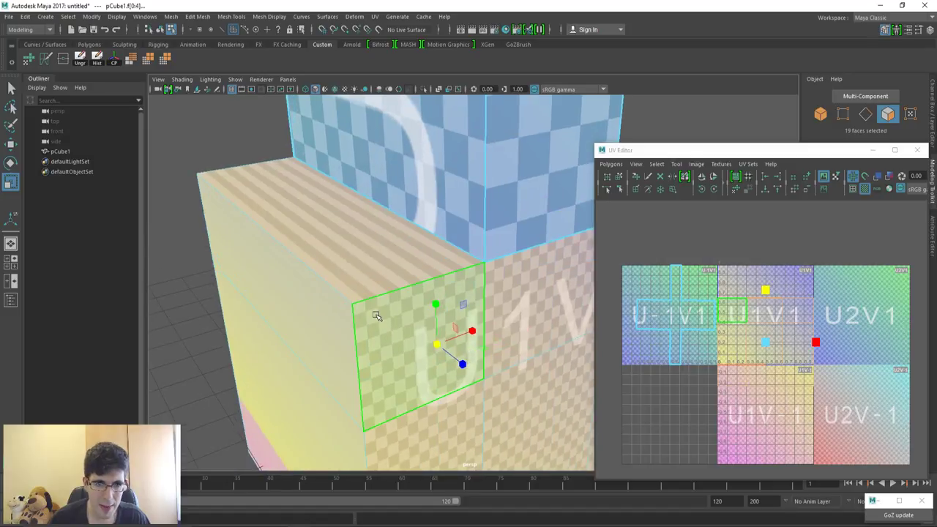
pyautogui.moveTo(285, 273)
pyautogui.keyDown('alt'); pyautogui.mouseDown()
pyautogui.moveTo(330, 303)
pyautogui.moveTo(381, 311)
pyautogui.moveTo(430, 266)
pyautogui.moveTo(381, 308)
pyautogui.moveTo(356, 306)
pyautogui.moveTo(366, 313)
pyautogui.moveTo(292, 308)
pyautogui.moveTo(476, 308)
pyautogui.moveTo(418, 329)
pyautogui.moveTo(451, 328)
pyautogui.moveTo(395, 256)
pyautogui.moveTo(409, 307)
pyautogui.moveTo(440, 278)
pyautogui.moveTo(436, 293)
pyautogui.mouseUp(); pyautogui.keyUp('alt')
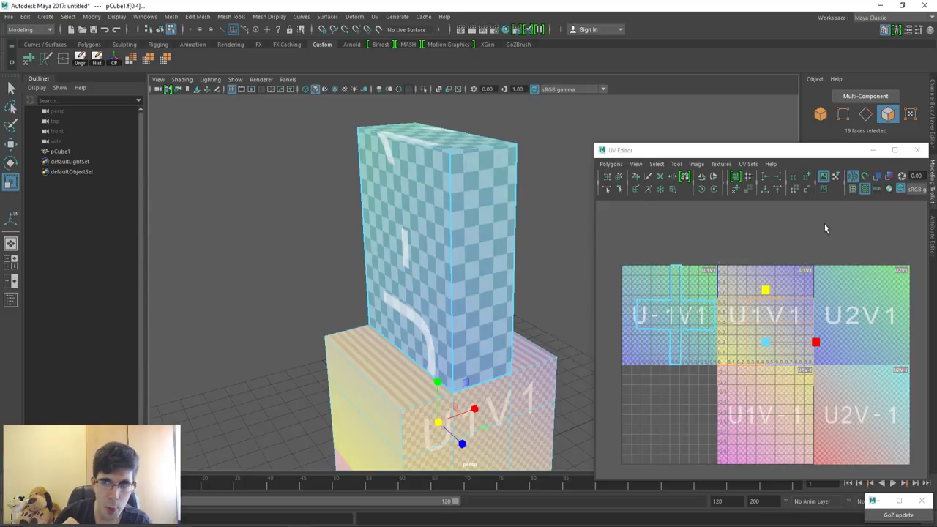
# Turn off the checker display and switch to edge selection mode
pyautogui.click(865, 189)
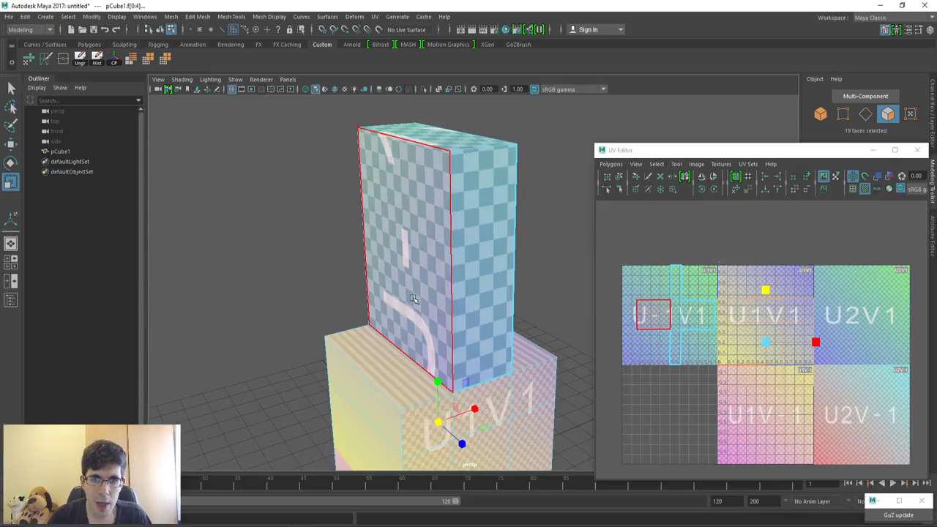
pyautogui.click(865, 189)
pyautogui.keyDown('alt'); pyautogui.moveTo(453, 219); pyautogui.dragTo(414, 198); pyautogui.keyUp('alt')
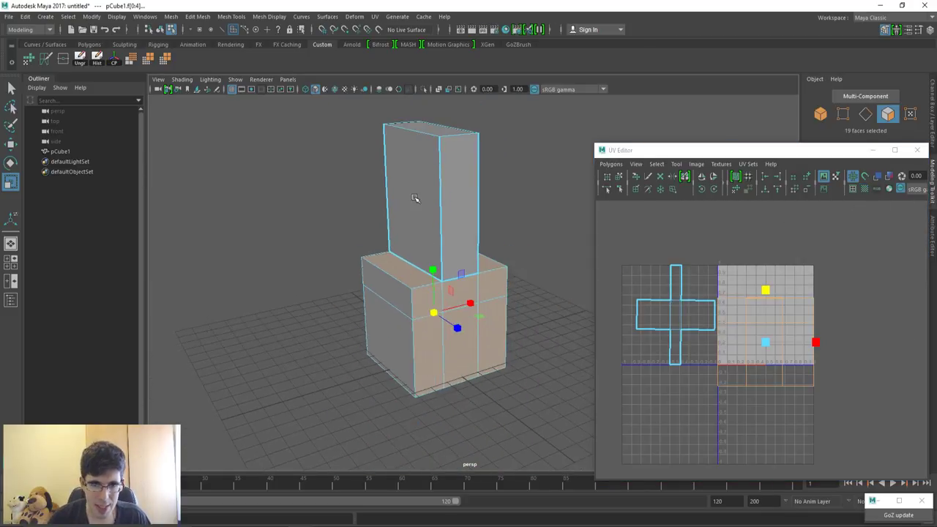
pyautogui.rightClick(339, 245)
pyautogui.moveTo(340, 254); pyautogui.dragTo(340, 216, button='right')
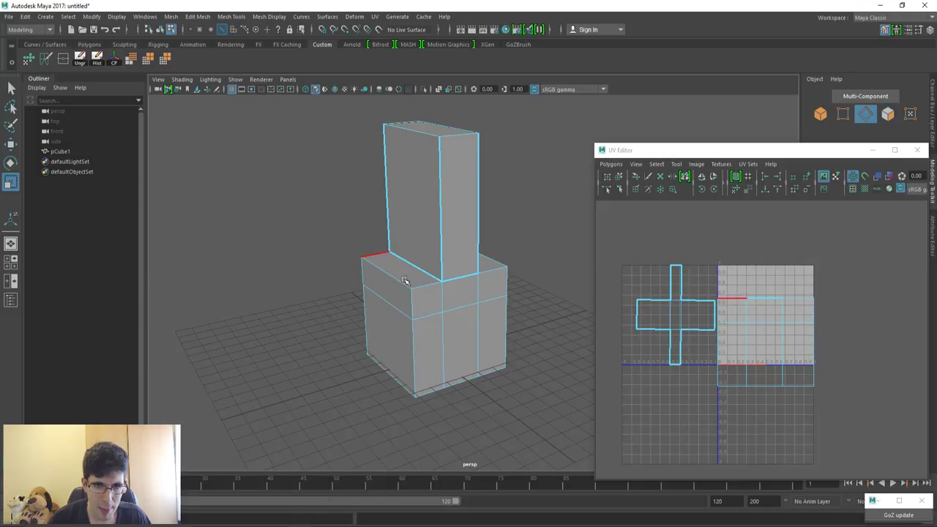
pyautogui.keyDown('alt'); pyautogui.moveTo(372, 251); pyautogui.dragTo(369, 296); pyautogui.keyUp('alt')
pyautogui.moveTo(486, 294)
pyautogui.keyDown('alt'); pyautogui.mouseDown()
pyautogui.moveTo(427, 310)
pyautogui.moveTo(454, 192)
pyautogui.moveTo(502, 220)
pyautogui.mouseUp(); pyautogui.keyUp('alt')
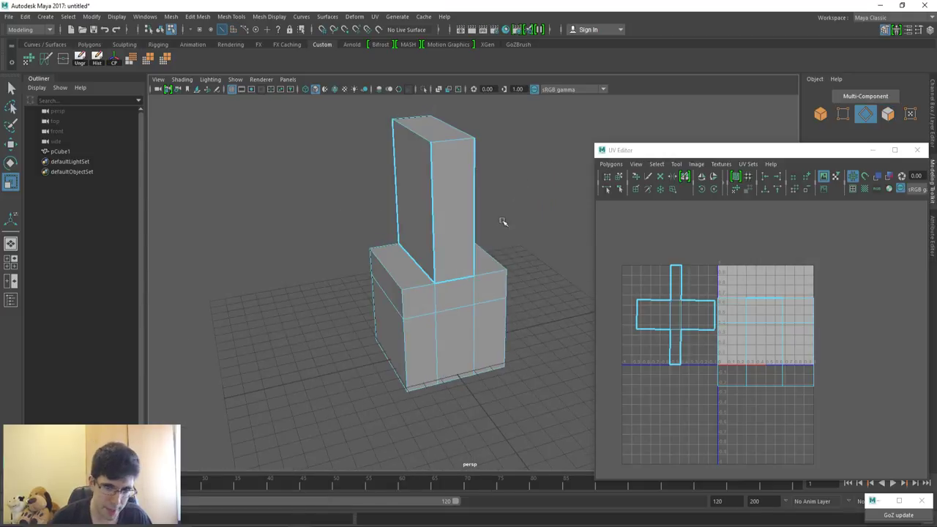
pyautogui.moveTo(410, 324)
pyautogui.keyDown('alt'); pyautogui.mouseDown()
pyautogui.moveTo(447, 337)
pyautogui.moveTo(433, 334)
pyautogui.moveTo(432, 315)
pyautogui.moveTo(433, 344)
pyautogui.moveTo(370, 338)
pyautogui.mouseUp(); pyautogui.keyUp('alt')
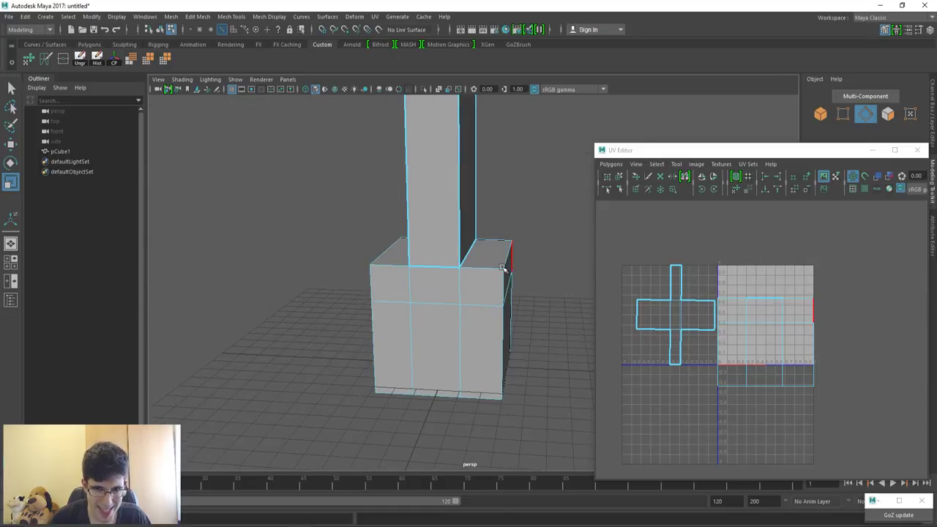
pyautogui.keyDown('alt'); pyautogui.moveTo(502, 268); pyautogui.dragTo(459, 353); pyautogui.keyUp('alt')
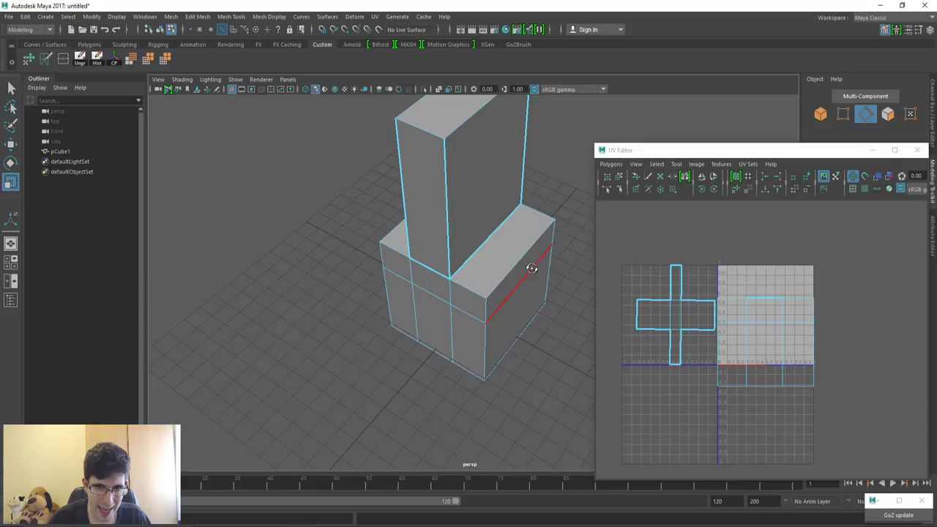
pyautogui.keyDown('alt'); pyautogui.moveTo(532, 262); pyautogui.dragTo(609, 251); pyautogui.keyUp('alt')
# Check the cube-net reference image and return to the Maya scene
pyautogui.hotkey('alt', 'Tab')
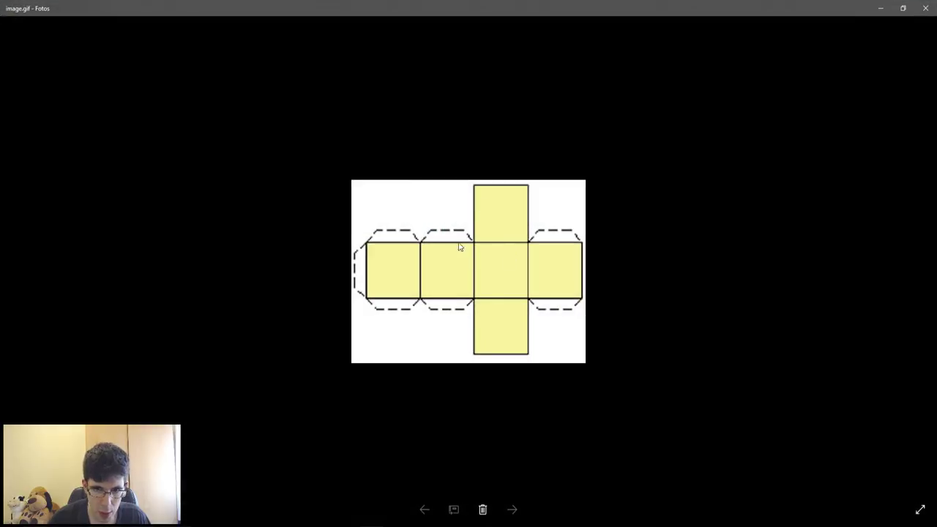
pyautogui.hotkey('alt', 'Tab')
pyautogui.moveTo(429, 272)
pyautogui.keyDown('alt'); pyautogui.mouseDown()
pyautogui.moveTo(454, 247)
pyautogui.moveTo(466, 281)
pyautogui.mouseUp(); pyautogui.keyUp('alt')
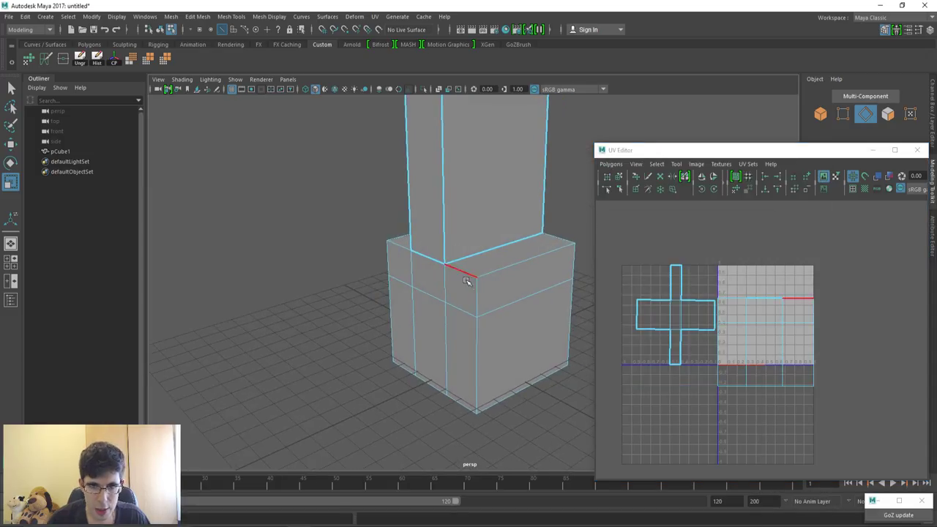
# Select the lower box's seam edges, starting from its top edge around to the sides
pyautogui.rightClick(463, 288)
pyautogui.click(505, 263)
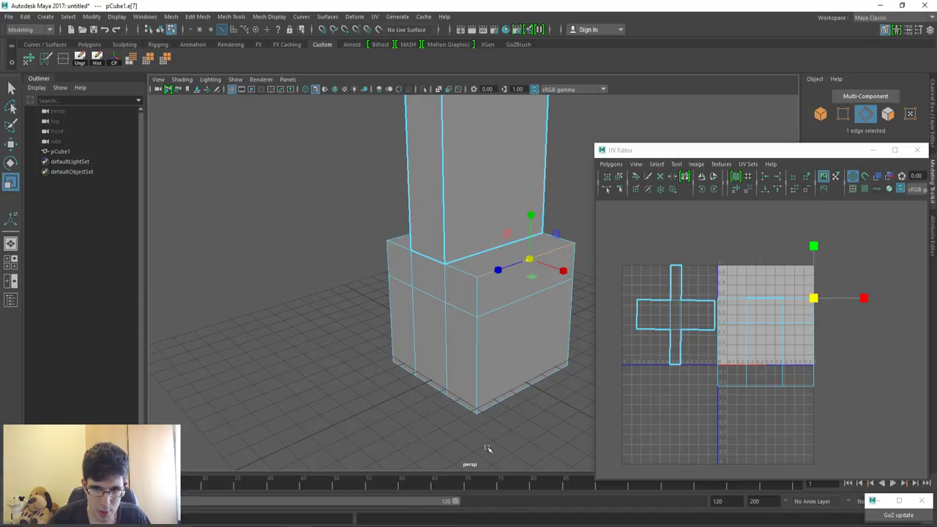
pyautogui.keyDown('alt'); pyautogui.moveTo(488, 446); pyautogui.dragTo(521, 351); pyautogui.keyUp('alt')
pyautogui.keyDown('shift'); pyautogui.click(371, 268); pyautogui.keyUp('shift')
pyautogui.keyDown('alt'); pyautogui.moveTo(386, 324); pyautogui.dragTo(376, 404); pyautogui.keyUp('alt')
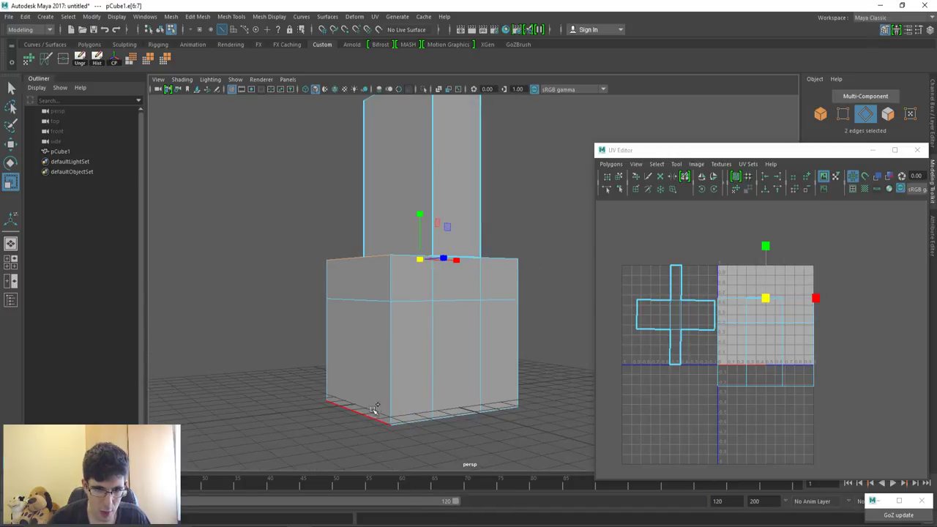
pyautogui.keyDown('shift'); pyautogui.click(370, 410); pyautogui.keyUp('shift')
pyautogui.keyDown('alt'); pyautogui.moveTo(448, 401); pyautogui.dragTo(378, 381); pyautogui.keyUp('alt')
pyautogui.keyDown('shift'); pyautogui.click(482, 401); pyautogui.keyUp('shift')
pyautogui.moveTo(482, 401)
pyautogui.keyDown('alt'); pyautogui.mouseDown()
pyautogui.moveTo(445, 188)
pyautogui.moveTo(395, 277)
pyautogui.mouseUp(); pyautogui.keyUp('alt')
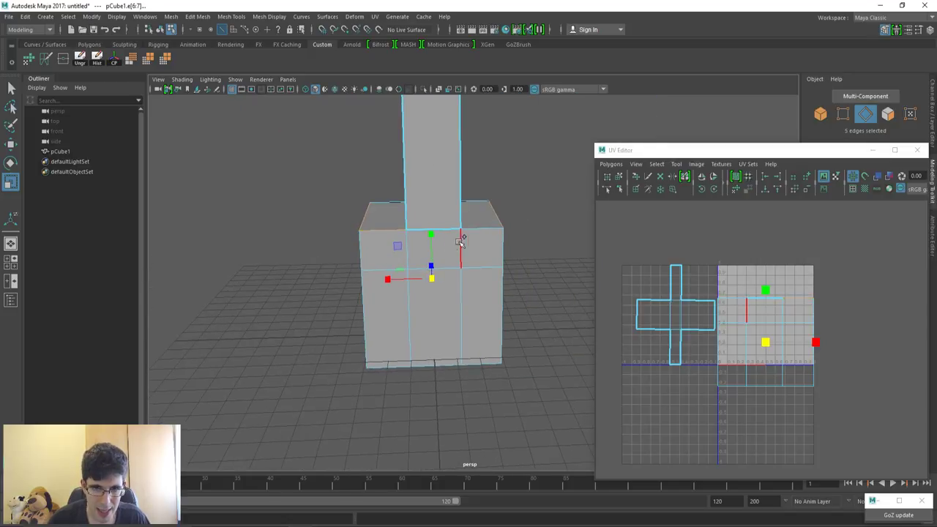
pyautogui.keyDown('shift'); pyautogui.click(460, 242); pyautogui.keyUp('shift')
pyautogui.keyDown('alt'); pyautogui.moveTo(481, 232); pyautogui.dragTo(477, 274); pyautogui.keyUp('alt')
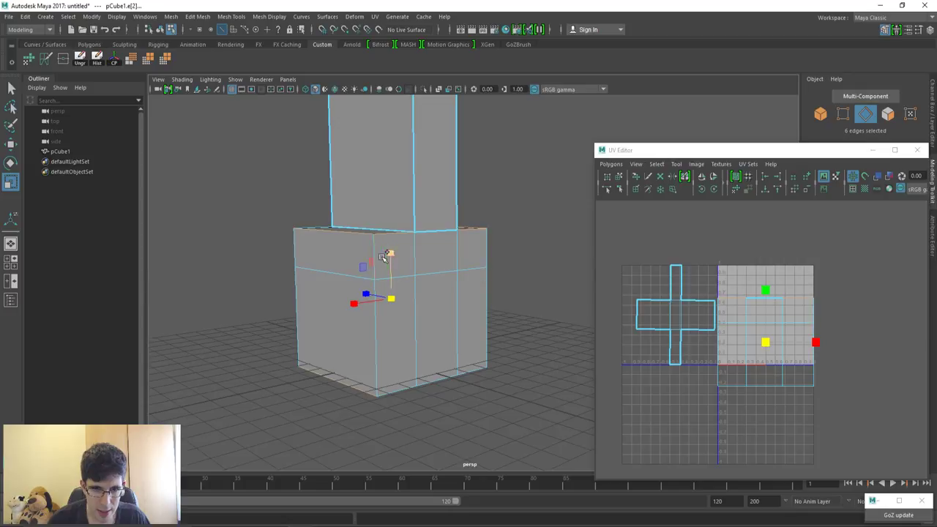
pyautogui.keyDown('shift'); pyautogui.click(488, 330); pyautogui.keyUp('shift')
pyautogui.keyDown('shift'); pyautogui.click(486, 246); pyautogui.keyUp('shift')
pyautogui.keyDown('shift'); pyautogui.click(488, 288); pyautogui.keyUp('shift')
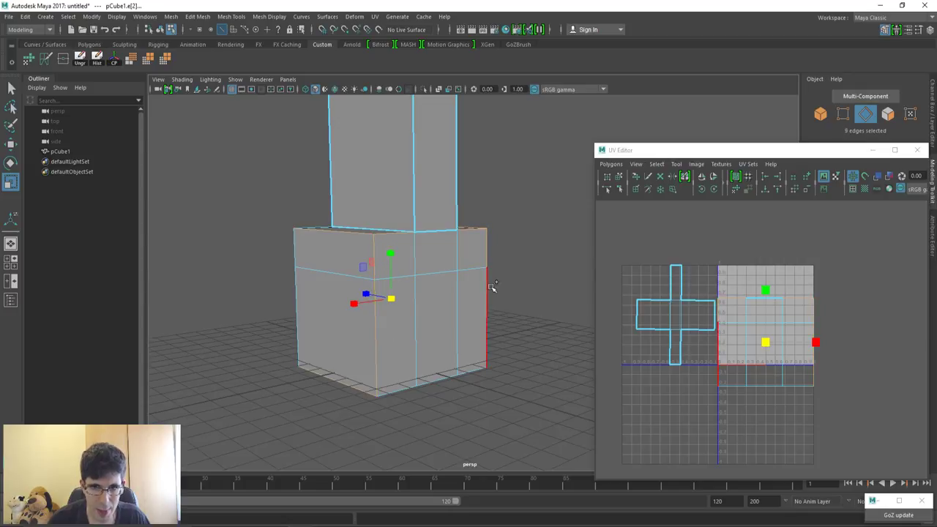
# Inspect the box from several angles and compare the seams with the cube-net reference image
pyautogui.keyDown('alt'); pyautogui.moveTo(278, 288); pyautogui.dragTo(385, 276); pyautogui.keyUp('alt')
pyautogui.keyDown('alt'); pyautogui.moveTo(354, 316); pyautogui.dragTo(453, 330); pyautogui.keyUp('alt')
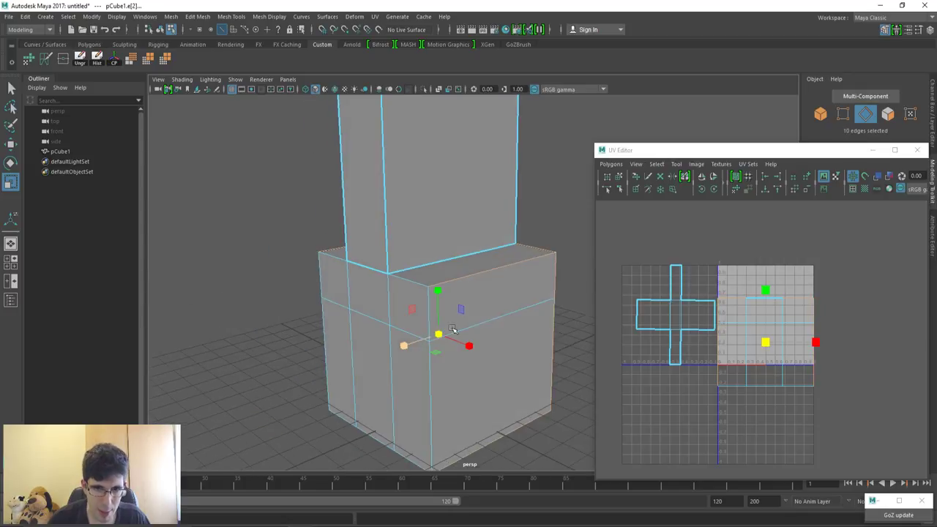
pyautogui.keyDown('alt'); pyautogui.moveTo(527, 307); pyautogui.dragTo(452, 263); pyautogui.keyUp('alt')
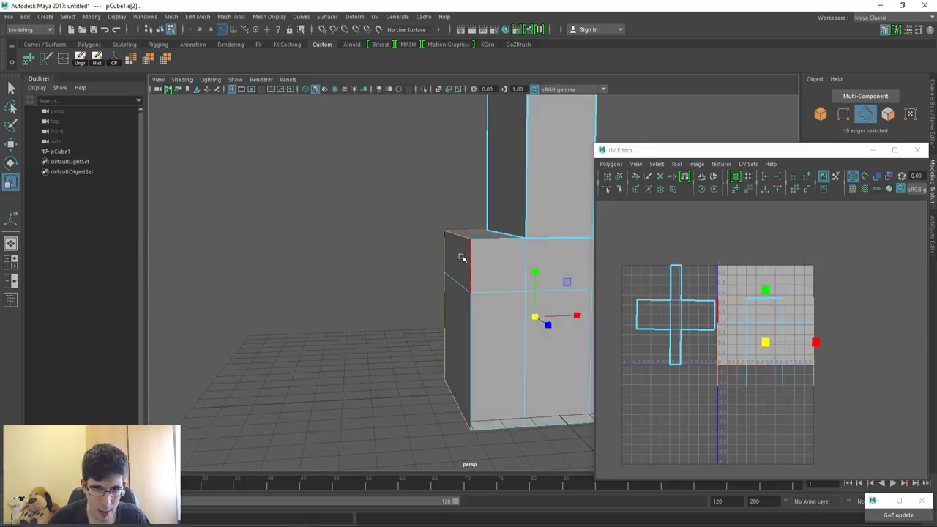
pyautogui.keyDown('alt'); pyautogui.moveTo(497, 428); pyautogui.dragTo(515, 380); pyautogui.keyUp('alt')
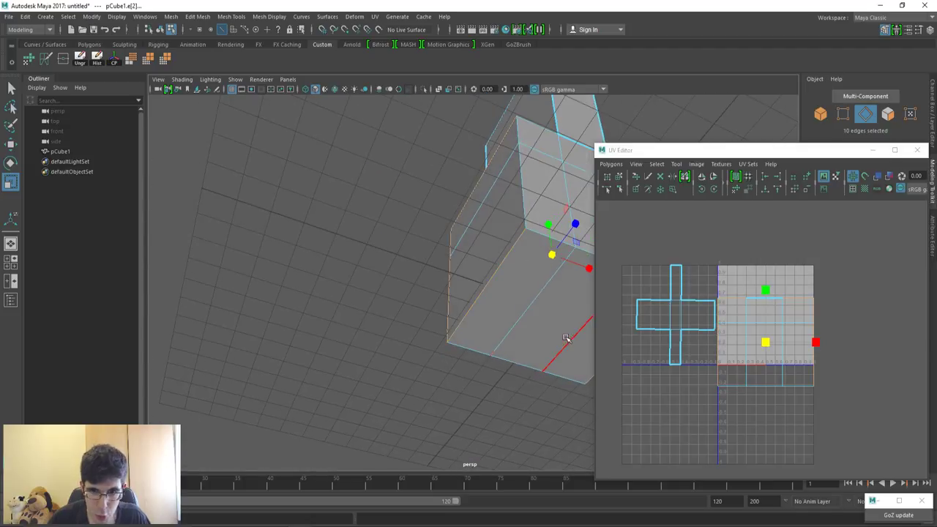
pyautogui.keyDown('alt'); pyautogui.moveTo(566, 338); pyautogui.dragTo(484, 340); pyautogui.keyUp('alt')
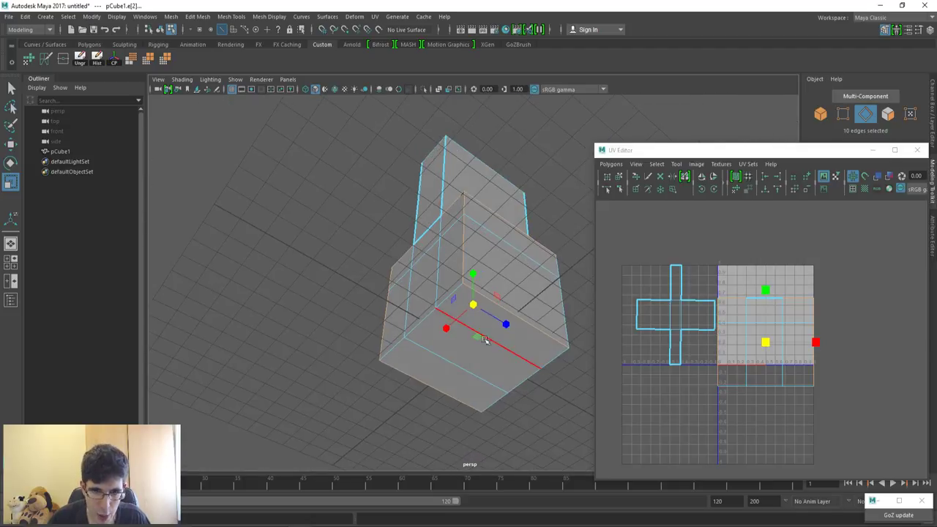
pyautogui.moveTo(446, 330)
pyautogui.keyDown('alt'); pyautogui.mouseDown()
pyautogui.moveTo(427, 249)
pyautogui.moveTo(436, 418)
pyautogui.mouseUp(); pyautogui.keyUp('alt')
pyautogui.hotkey('alt', 'Tab')
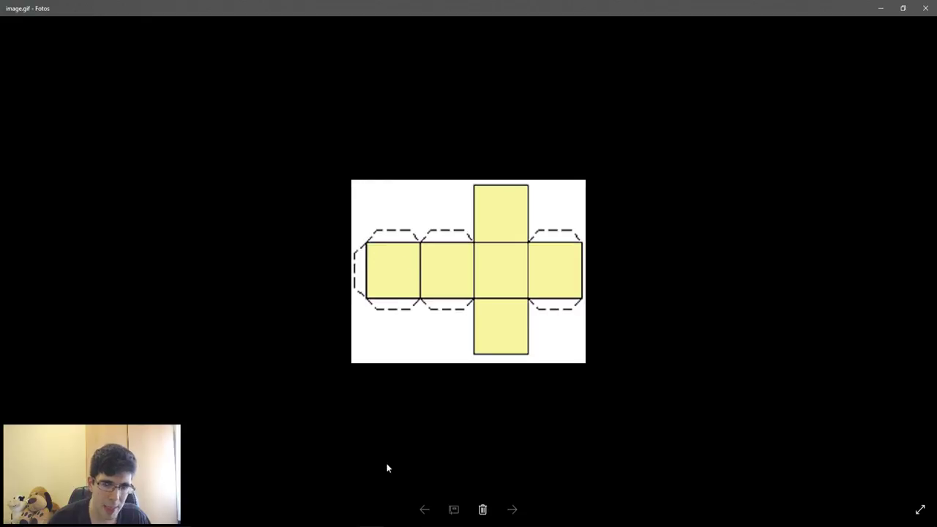
pyautogui.hotkey('alt', 'Tab')
pyautogui.moveTo(487, 280)
pyautogui.keyDown('alt'); pyautogui.mouseDown()
pyautogui.moveTo(438, 315)
pyautogui.moveTo(306, 295)
pyautogui.mouseUp(); pyautogui.keyUp('alt')
# Cut the lower box's UVs along the selected seam edges
pyautogui.press('space')
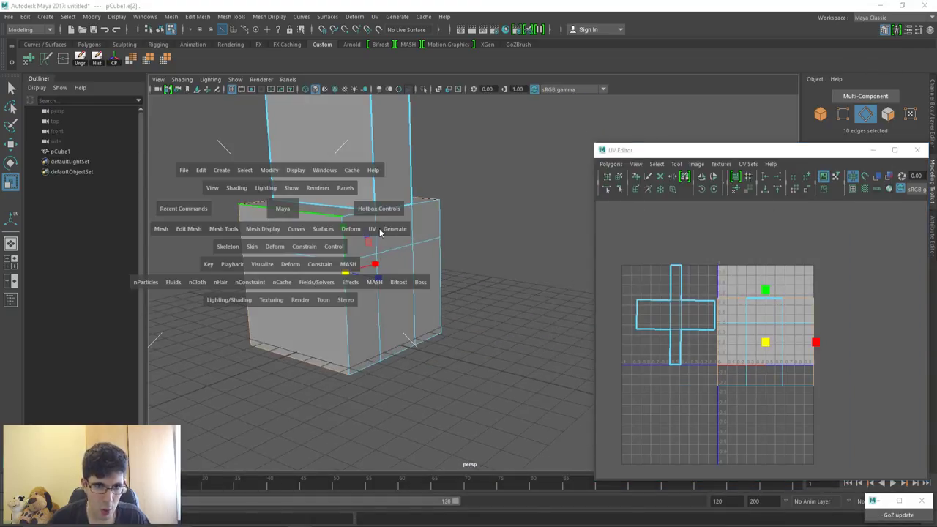
pyautogui.moveTo(380, 232); pyautogui.dragTo(400, 410)
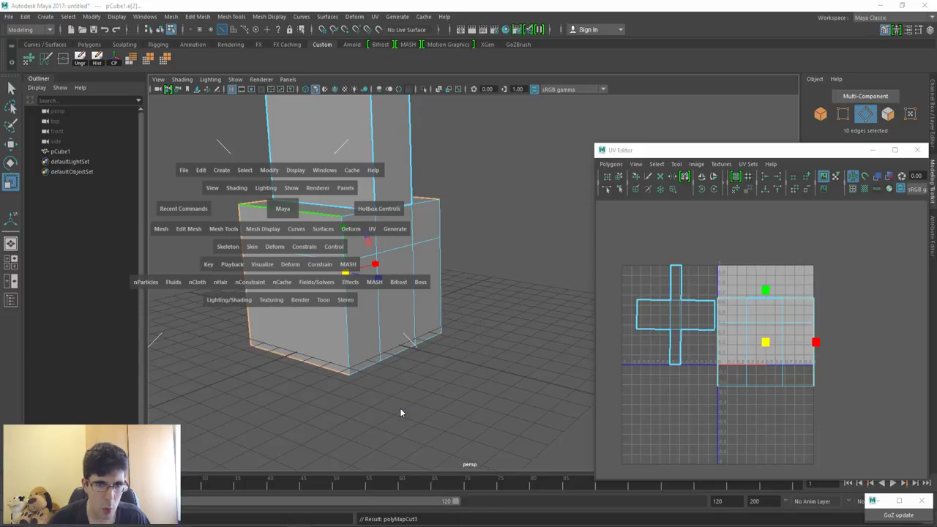
pyautogui.moveTo(468, 230)
pyautogui.keyDown('alt'); pyautogui.mouseDown()
pyautogui.moveTo(292, 255)
pyautogui.moveTo(246, 232)
pyautogui.moveTo(328, 282)
pyautogui.mouseUp(); pyautogui.keyUp('alt')
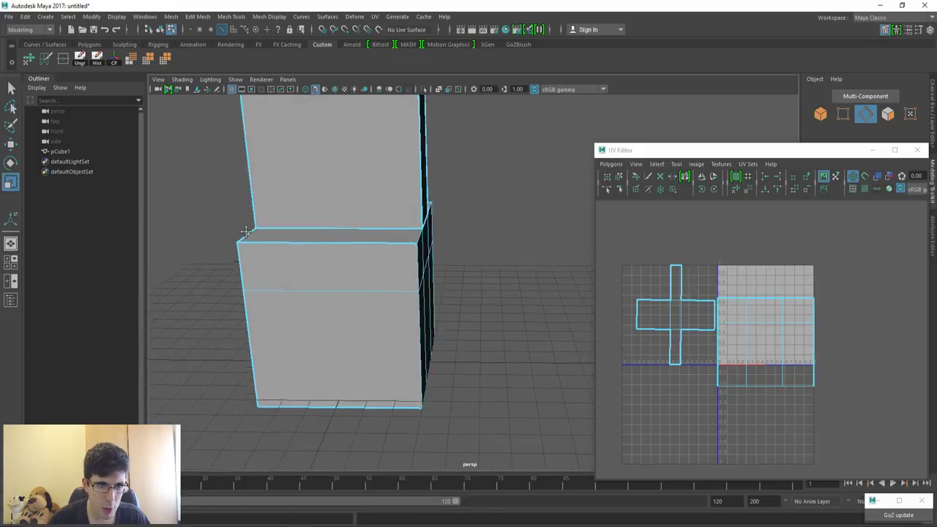
pyautogui.click(381, 227)
pyautogui.moveTo(381, 226)
pyautogui.keyDown('alt'); pyautogui.mouseDown()
pyautogui.moveTo(457, 229)
pyautogui.moveTo(460, 221)
pyautogui.mouseUp(); pyautogui.keyUp('alt')
pyautogui.click(366, 236)
# Marquee-select the lower block's faces, then deselect the two column faces
pyautogui.moveTo(454, 287)
pyautogui.keyDown('alt'); pyautogui.mouseDown()
pyautogui.moveTo(372, 283)
pyautogui.moveTo(319, 300)
pyautogui.moveTo(291, 259)
pyautogui.mouseUp(); pyautogui.keyUp('alt')
pyautogui.moveTo(289, 245); pyautogui.dragTo(290, 275, button='right')
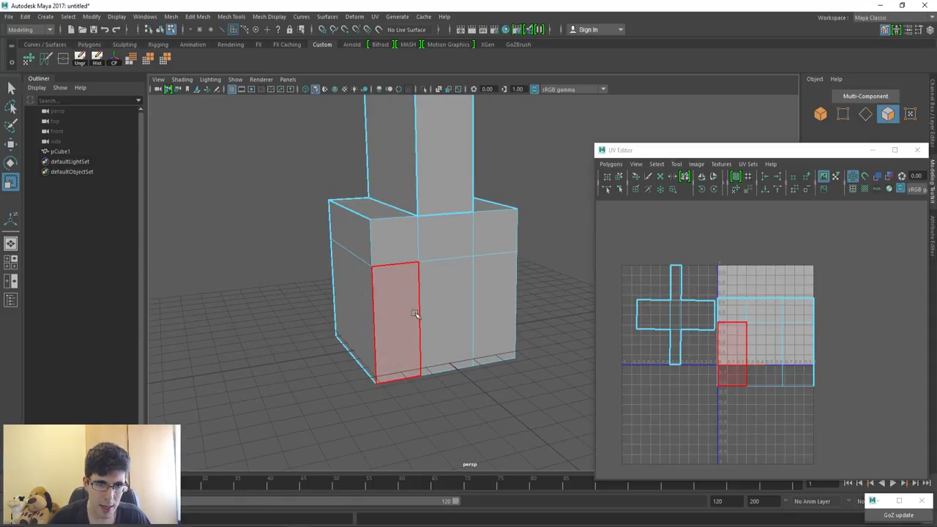
pyautogui.keyDown('alt'); pyautogui.moveTo(412, 310); pyautogui.dragTo(376, 297); pyautogui.keyUp('alt')
pyautogui.moveTo(303, 206); pyautogui.dragTo(555, 382)
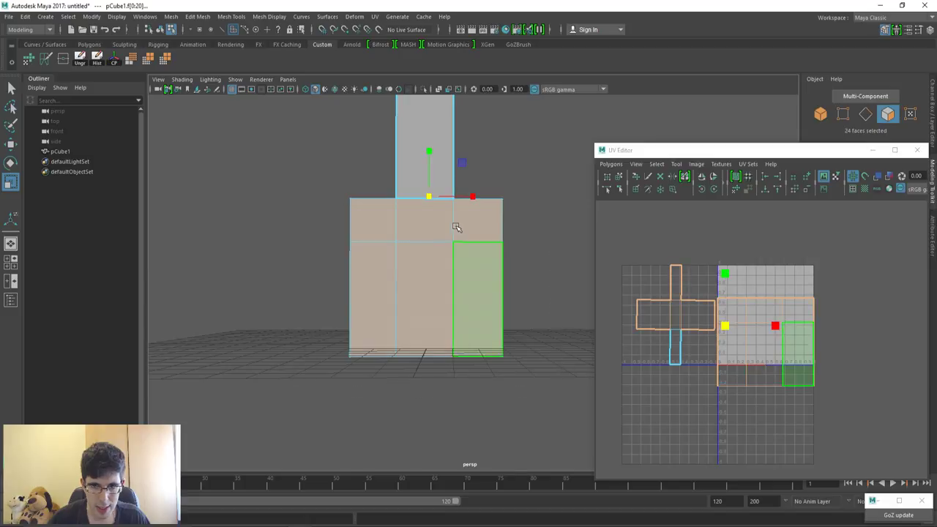
pyautogui.moveTo(512, 242)
pyautogui.keyDown('alt'); pyautogui.mouseDown()
pyautogui.moveTo(473, 187)
pyautogui.moveTo(538, 180)
pyautogui.mouseUp(); pyautogui.keyUp('alt')
pyautogui.keyDown('ctrl'); pyautogui.click(411, 161); pyautogui.keyUp('ctrl')
pyautogui.moveTo(393, 163)
pyautogui.keyDown('alt'); pyautogui.mouseDown()
pyautogui.moveTo(392, 225)
pyautogui.moveTo(483, 242)
pyautogui.moveTo(408, 315)
pyautogui.moveTo(408, 328)
pyautogui.moveTo(524, 303)
pyautogui.mouseUp(); pyautogui.keyUp('alt')
pyautogui.keyDown('ctrl'); pyautogui.click(491, 251); pyautogui.keyUp('ctrl')
# Show the checker texture and unfold the lower box's selected faces with UV > Unfold
pyautogui.click(853, 189)
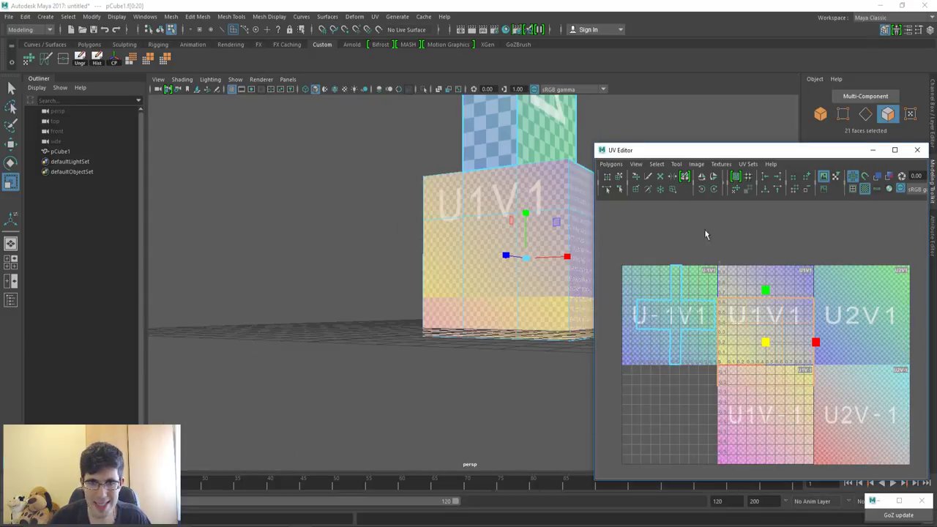
pyautogui.moveTo(396, 249)
pyautogui.keyDown('alt'); pyautogui.mouseDown()
pyautogui.moveTo(339, 266)
pyautogui.moveTo(391, 264)
pyautogui.moveTo(475, 293)
pyautogui.moveTo(456, 280)
pyautogui.moveTo(412, 341)
pyautogui.moveTo(409, 322)
pyautogui.moveTo(533, 357)
pyautogui.mouseUp(); pyautogui.keyUp('alt')
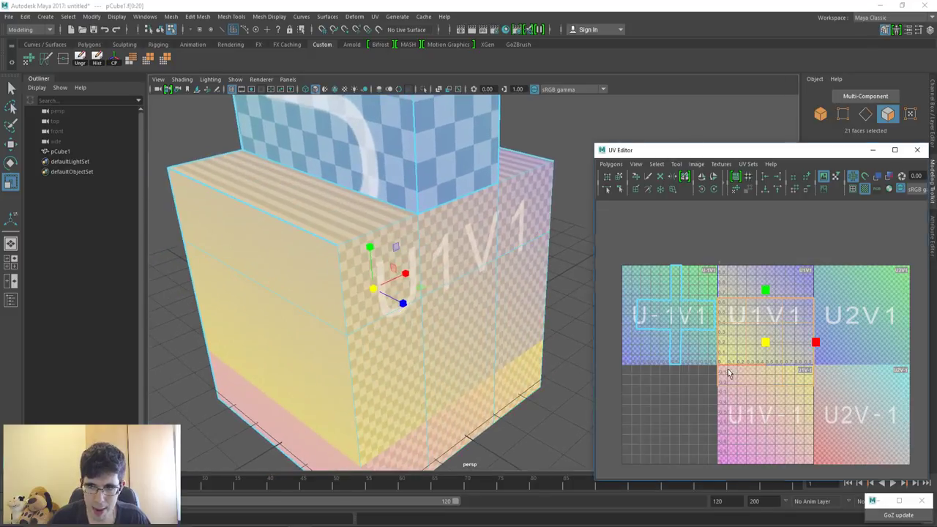
pyautogui.keyDown('alt'); pyautogui.moveTo(734, 368); pyautogui.dragTo(747, 336, button='middle'); pyautogui.keyUp('alt')
pyautogui.press('space')
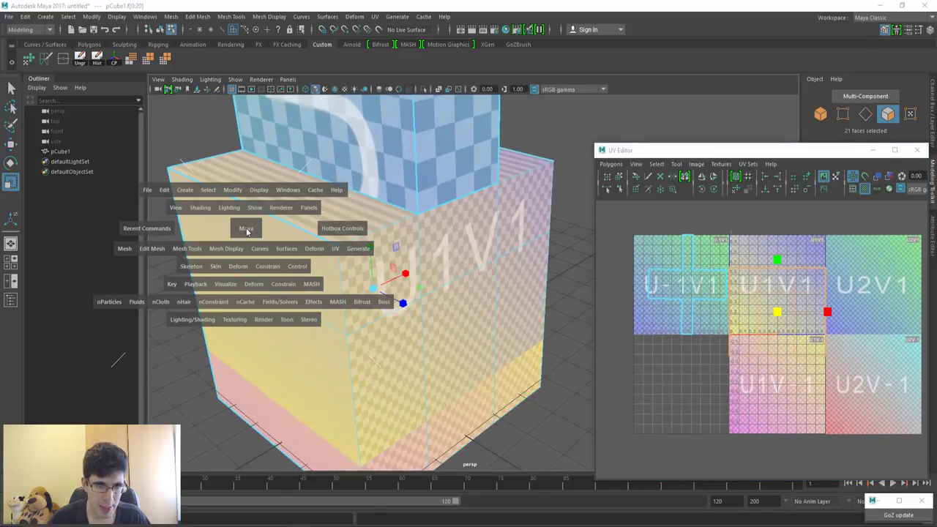
pyautogui.moveTo(331, 253); pyautogui.dragTo(364, 338)
pyautogui.click(369, 360)
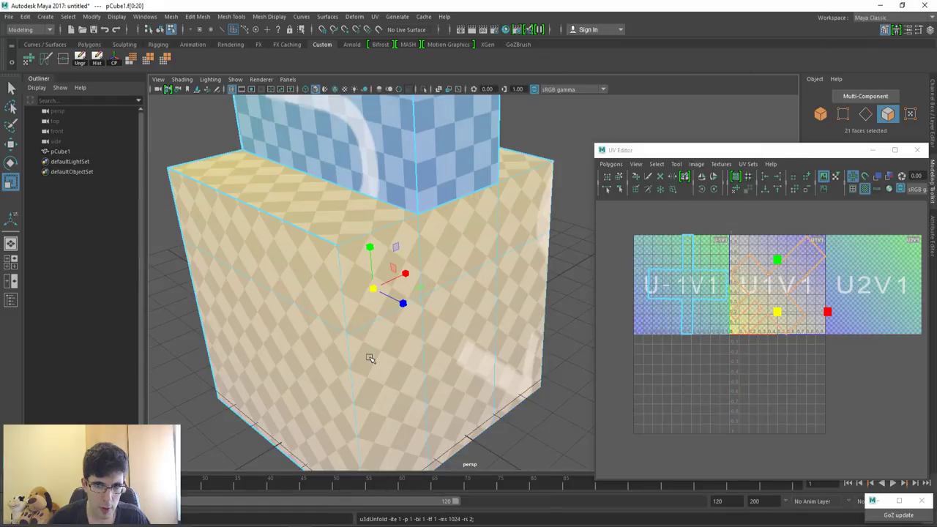
pyautogui.moveTo(317, 274)
pyautogui.keyDown('alt'); pyautogui.mouseDown()
pyautogui.moveTo(362, 278)
pyautogui.moveTo(397, 268)
pyautogui.moveTo(351, 283)
pyautogui.mouseUp(); pyautogui.keyUp('alt')
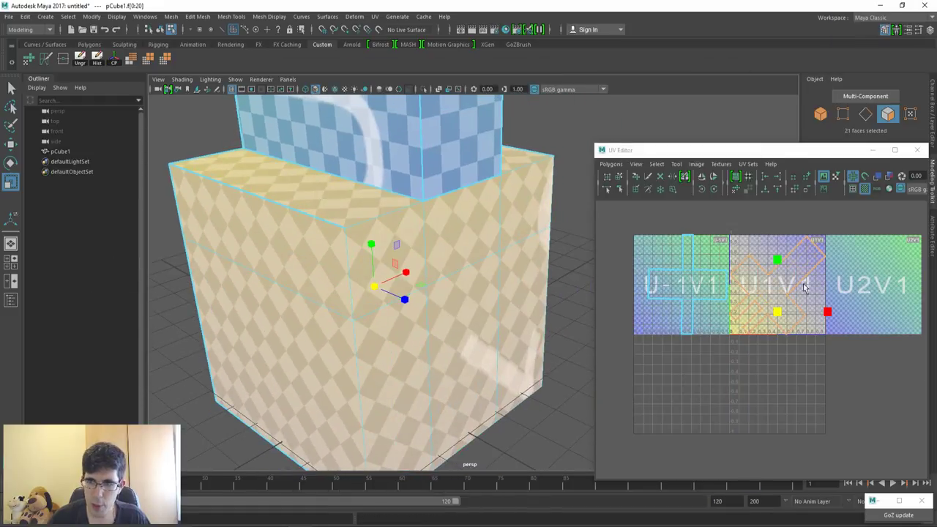
# Rotate the unfolded lower-box UVs until the checkers appear square
pyautogui.press('e')
pyautogui.moveTo(828, 292)
pyautogui.mouseDown()
pyautogui.moveTo(813, 259)
pyautogui.moveTo(798, 254)
pyautogui.moveTo(808, 262)
pyautogui.mouseUp()
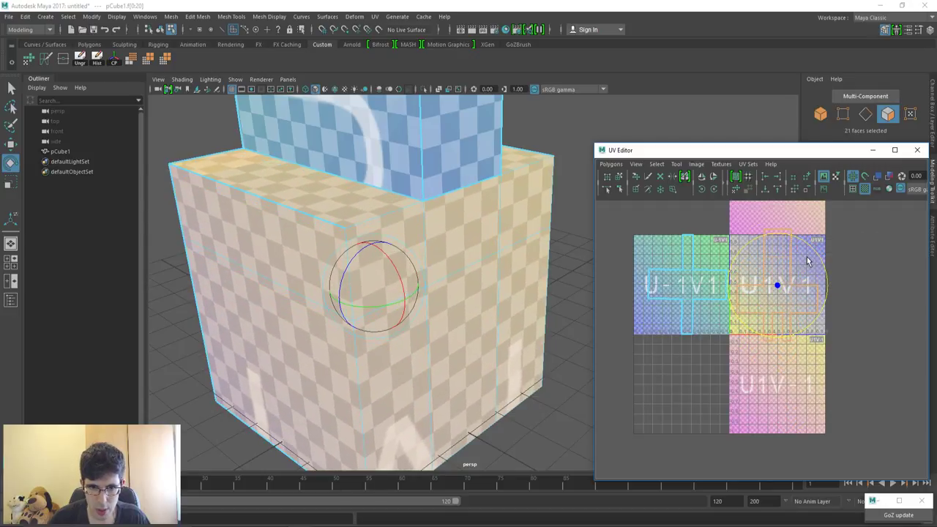
pyautogui.moveTo(530, 287)
pyautogui.keyDown('alt'); pyautogui.mouseDown()
pyautogui.moveTo(488, 278)
pyautogui.moveTo(504, 279)
pyautogui.mouseUp(); pyautogui.keyUp('alt')
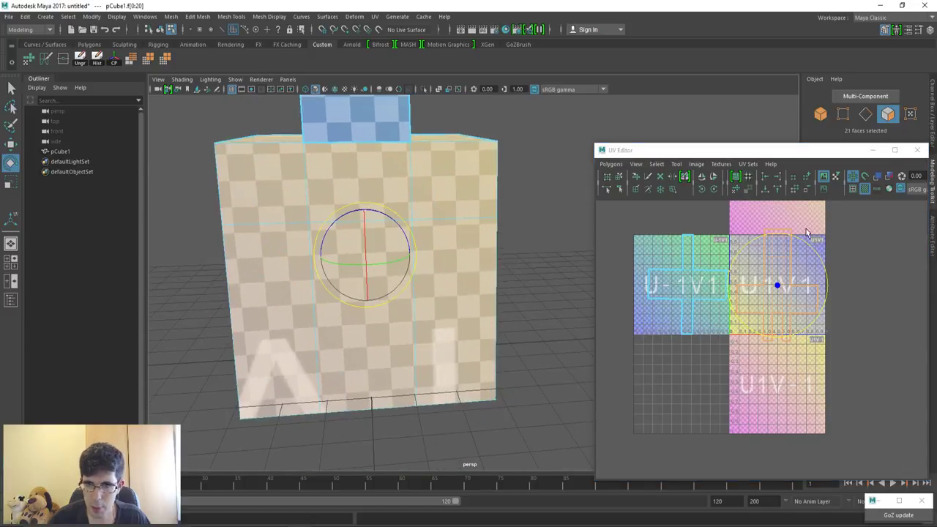
pyautogui.moveTo(381, 263)
pyautogui.keyDown('alt'); pyautogui.mouseDown()
pyautogui.moveTo(334, 261)
pyautogui.moveTo(283, 236)
pyautogui.moveTo(291, 193)
pyautogui.moveTo(185, 210)
pyautogui.moveTo(132, 236)
pyautogui.moveTo(186, 268)
pyautogui.moveTo(329, 261)
pyautogui.moveTo(344, 249)
pyautogui.mouseUp(); pyautogui.keyUp('alt')
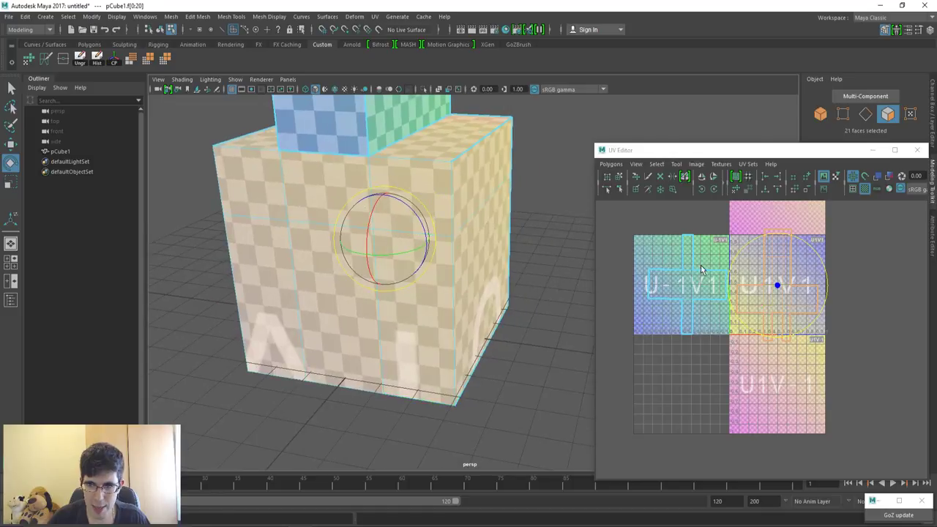
# Hide the checker texture and frame both UV shells around the 0–1 tile
pyautogui.click(865, 191)
pyautogui.scroll(5, 777, 313)
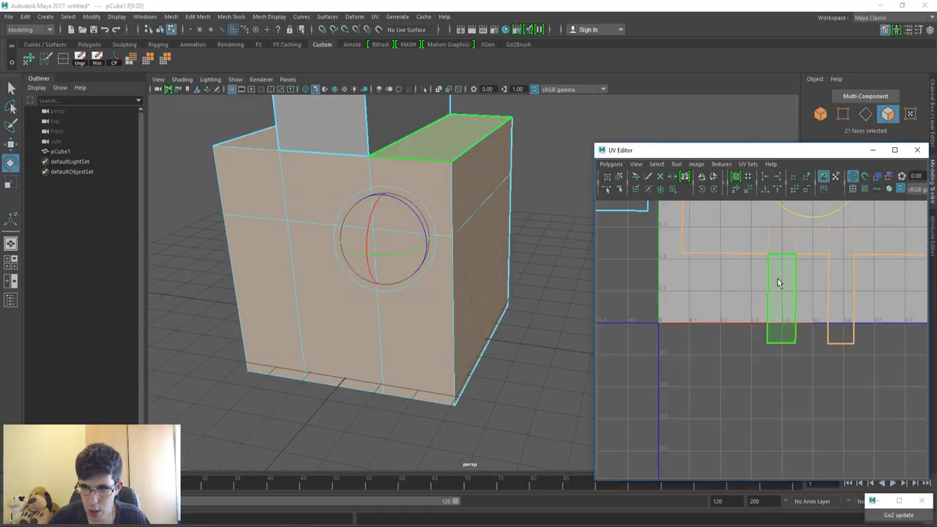
pyautogui.scroll(-3, 778, 278)
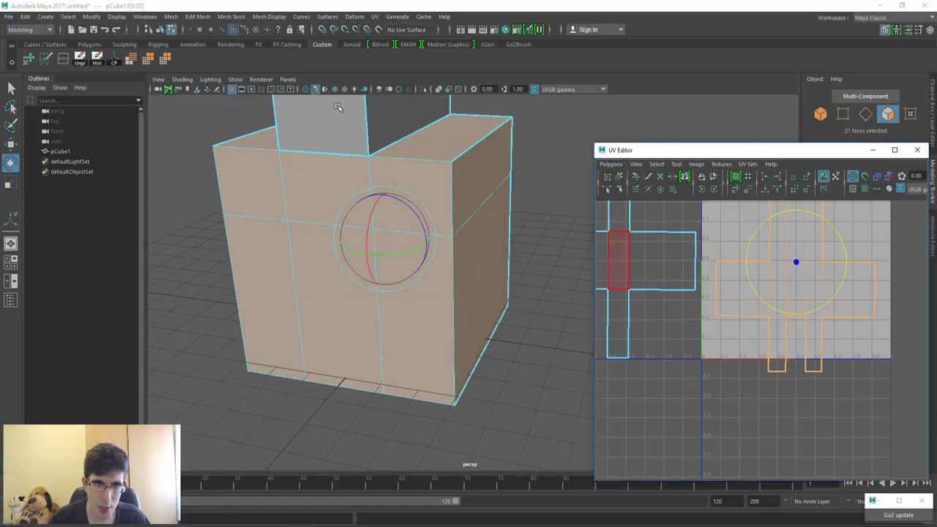
pyautogui.scroll(1, 337, 108)
pyautogui.scroll(2, 358, 169)
pyautogui.scroll(2, 736, 313)
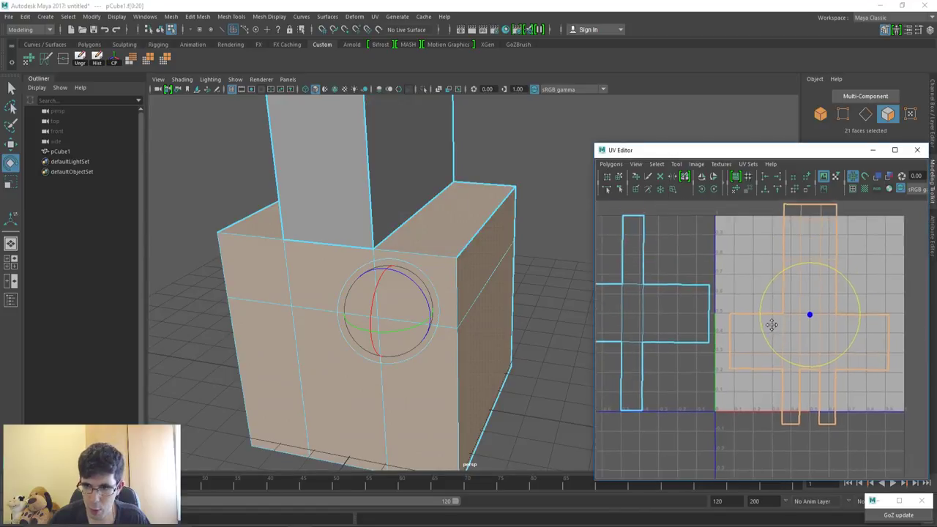
pyautogui.keyDown('alt'); pyautogui.moveTo(772, 325); pyautogui.dragTo(781, 352, button='middle'); pyautogui.keyUp('alt')
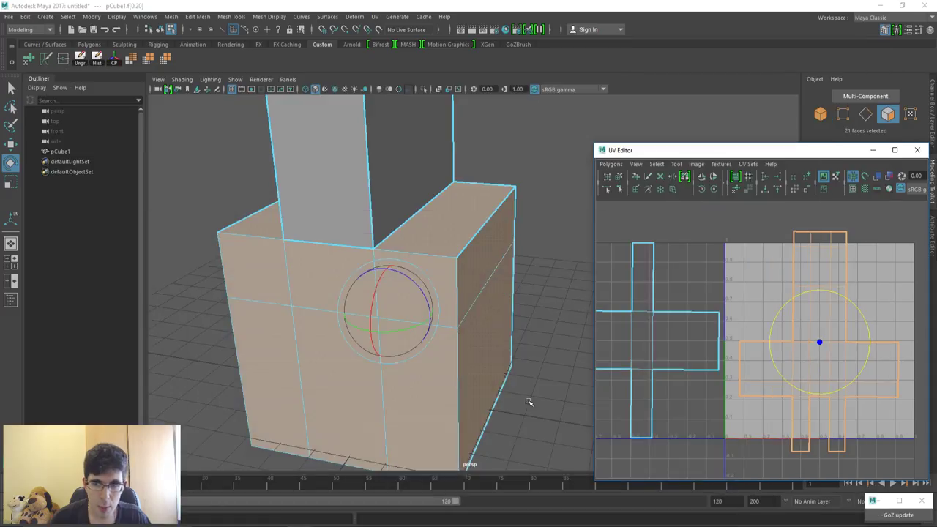
pyautogui.scroll(-2, 756, 325)
pyautogui.press('w')
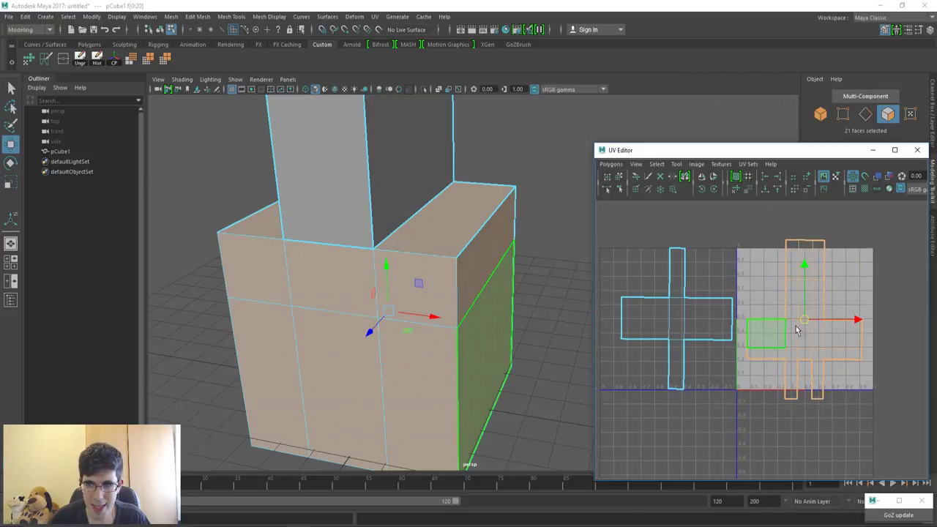
pyautogui.keyDown('alt'); pyautogui.moveTo(756, 326); pyautogui.dragTo(761, 246, button='middle'); pyautogui.keyUp('alt')
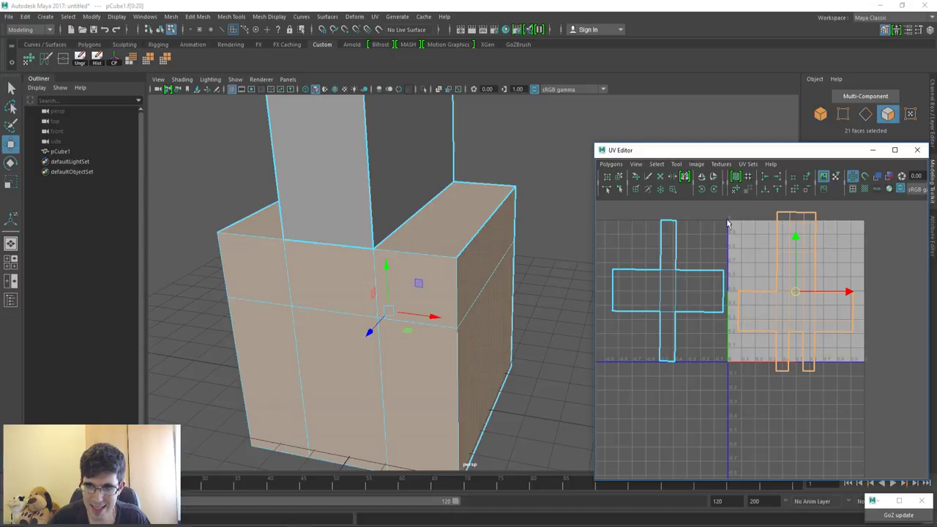
# Shrink the lower box's UV shell and move it up inside the 0–1 tile
pyautogui.click(819, 308)
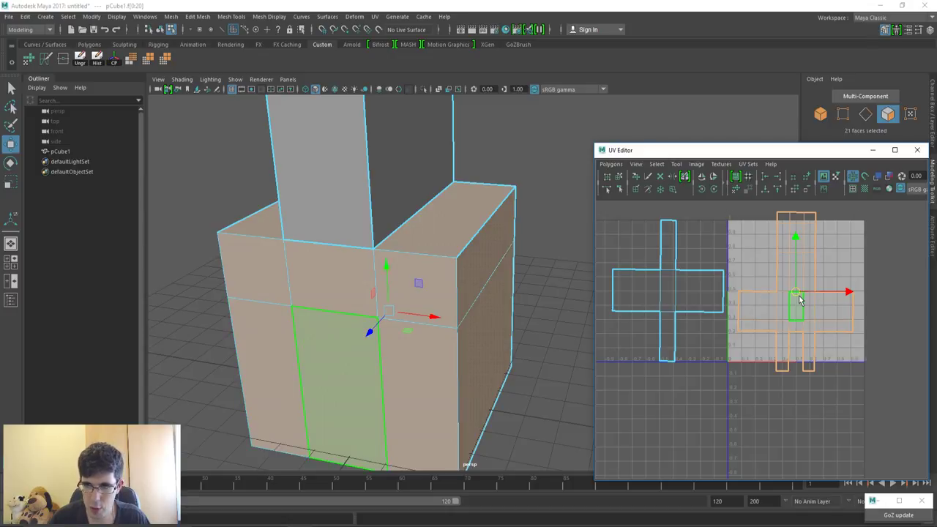
pyautogui.press('r')
pyautogui.moveTo(795, 293); pyautogui.dragTo(776, 293)
pyautogui.press('w')
pyautogui.moveTo(795, 272); pyautogui.dragTo(767, 273, button='middle')
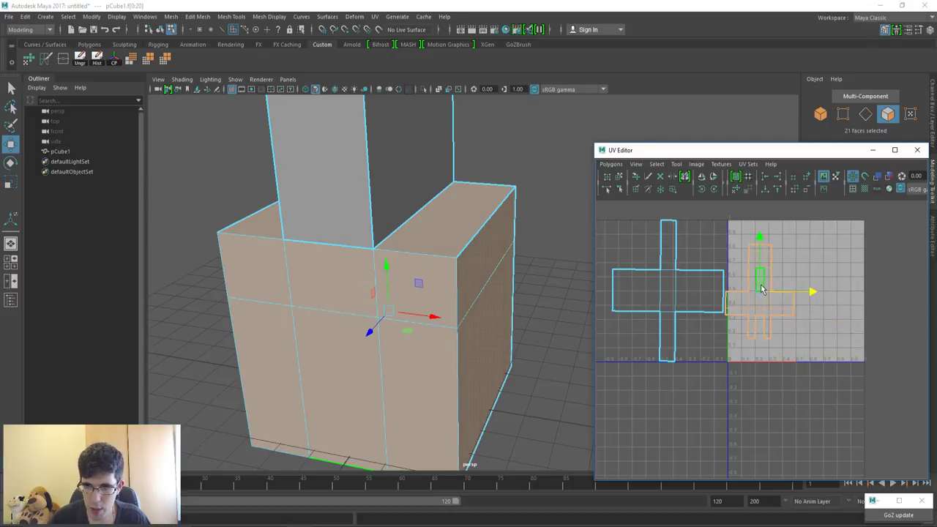
pyautogui.moveTo(765, 293); pyautogui.dragTo(764, 272)
# Move and resize the column's cross shell into the tile, then show the checker again
pyautogui.moveTo(728, 214); pyautogui.dragTo(592, 378)
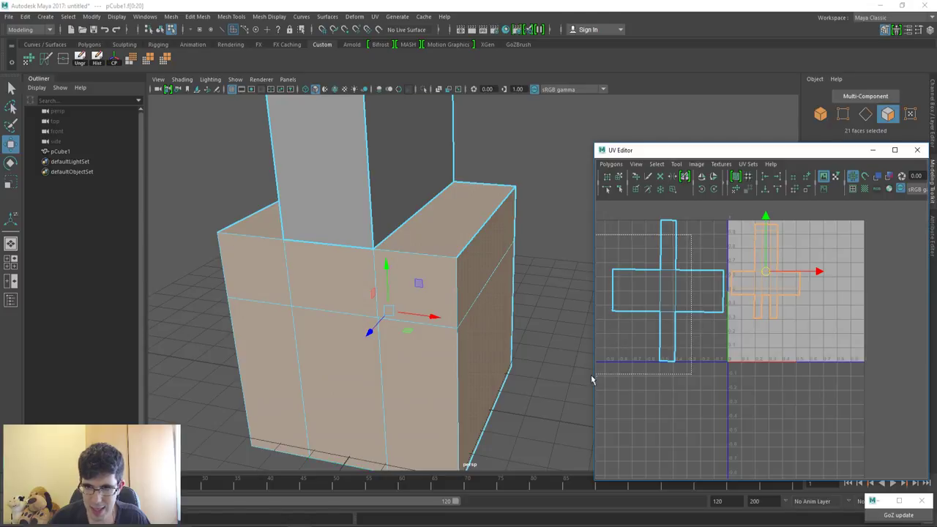
pyautogui.moveTo(718, 290)
pyautogui.mouseDown()
pyautogui.moveTo(864, 293)
pyautogui.moveTo(831, 311)
pyautogui.mouseUp()
pyautogui.press('r')
pyautogui.press('w')
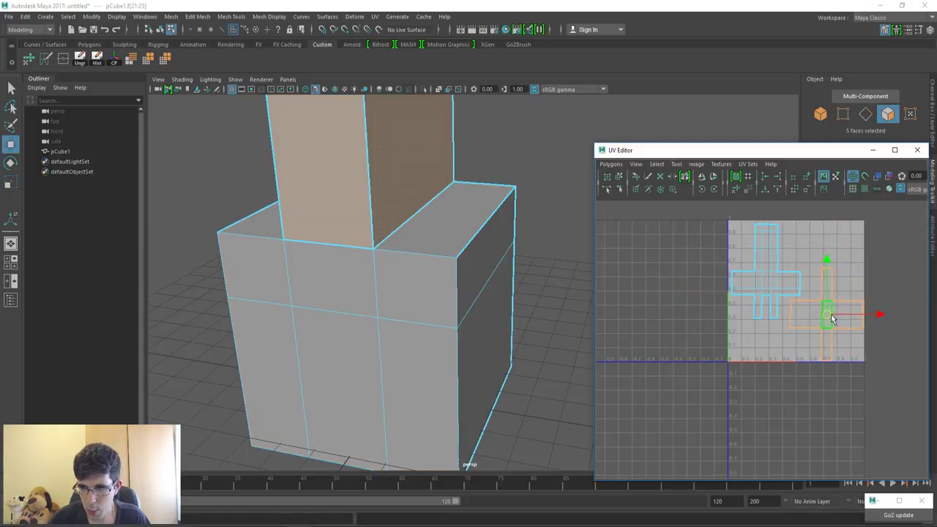
pyautogui.scroll(2, 770, 335)
pyautogui.scroll(2, 732, 322)
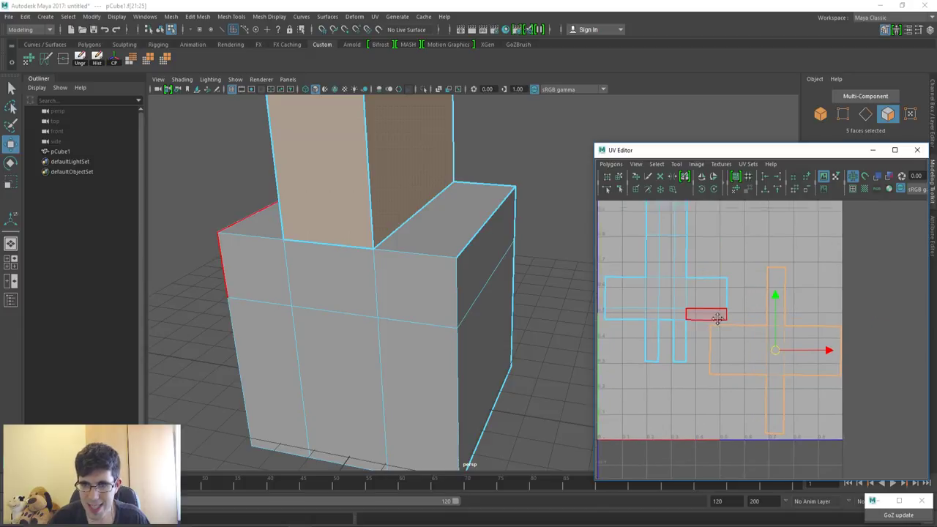
pyautogui.moveTo(718, 317)
pyautogui.keyDown('alt'); pyautogui.mouseDown(button='middle')
pyautogui.moveTo(742, 245)
pyautogui.moveTo(736, 285)
pyautogui.mouseUp(button='middle'); pyautogui.keyUp('alt')
pyautogui.moveTo(380, 248)
pyautogui.keyDown('alt'); pyautogui.mouseDown()
pyautogui.moveTo(377, 224)
pyautogui.moveTo(410, 256)
pyautogui.moveTo(464, 217)
pyautogui.mouseUp(); pyautogui.keyUp('alt')
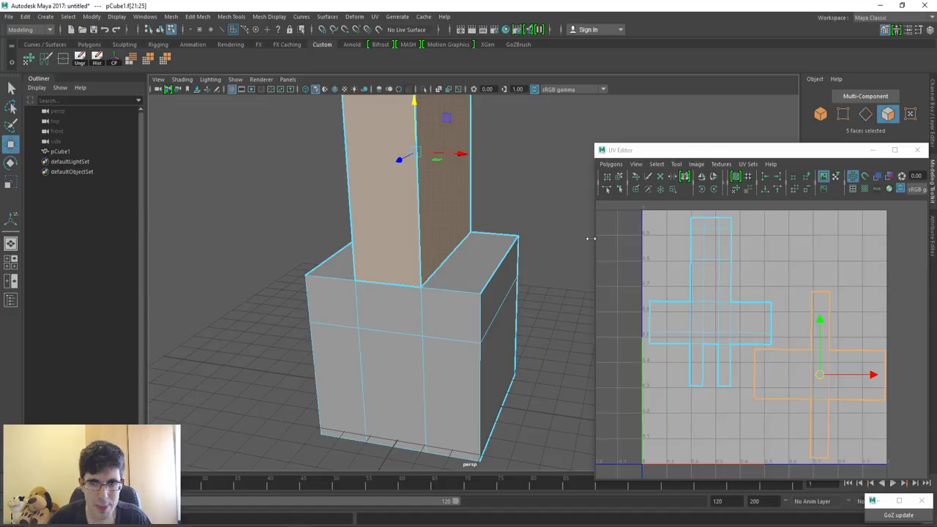
pyautogui.click(888, 189)
# Inspect the checkered boxes from a front-left view, then hide the checker texture and zoom out the UV grid
pyautogui.moveTo(383, 300)
pyautogui.keyDown('alt'); pyautogui.mouseDown()
pyautogui.moveTo(451, 301)
pyautogui.moveTo(481, 283)
pyautogui.moveTo(393, 307)
pyautogui.mouseUp(); pyautogui.keyUp('alt')
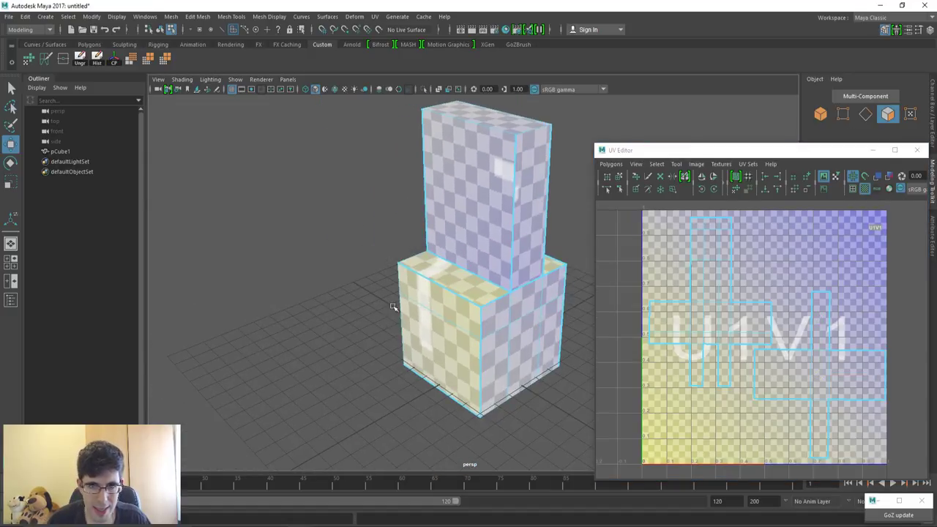
pyautogui.moveTo(453, 371)
pyautogui.keyDown('alt'); pyautogui.mouseDown()
pyautogui.moveTo(487, 293)
pyautogui.moveTo(380, 278)
pyautogui.moveTo(412, 328)
pyautogui.moveTo(404, 336)
pyautogui.moveTo(423, 355)
pyautogui.mouseUp(); pyautogui.keyUp('alt')
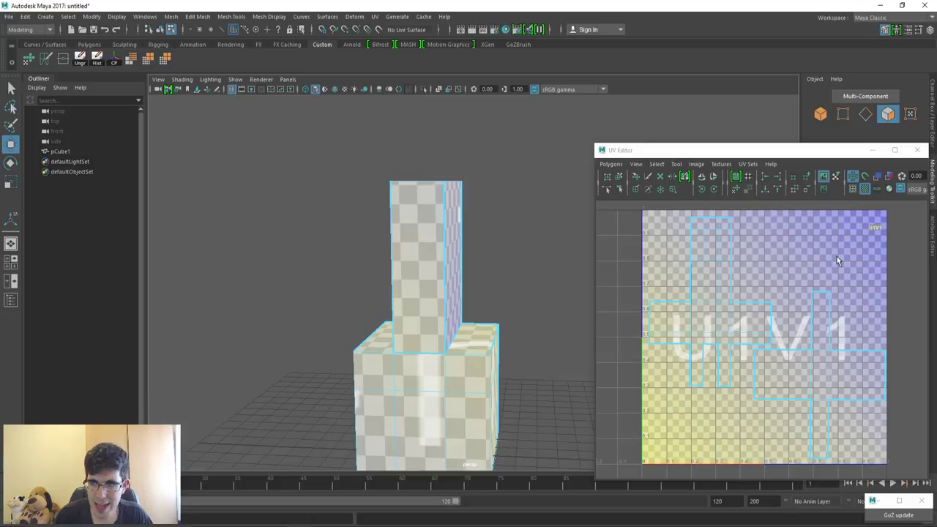
pyautogui.click(866, 190)
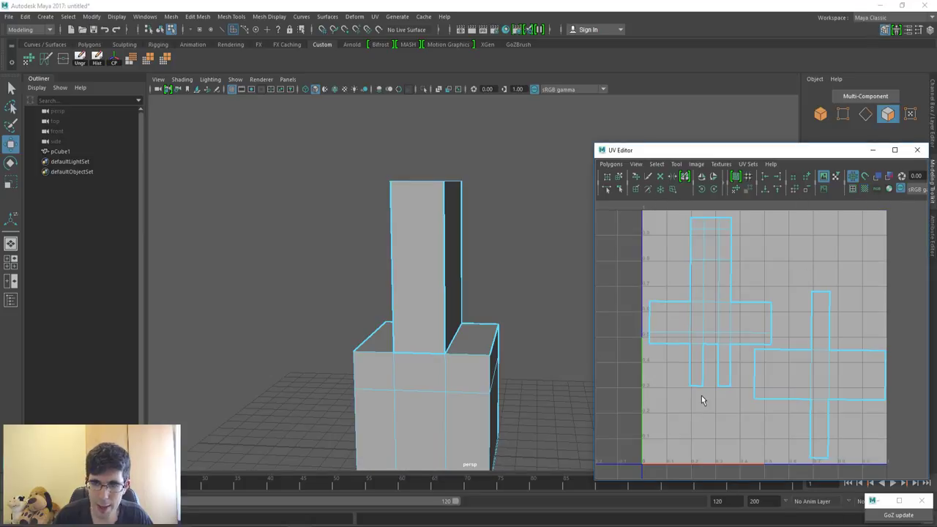
pyautogui.scroll(-2, 705, 381)
pyautogui.scroll(-1, 739, 250)
pyautogui.moveTo(739, 250)
pyautogui.keyDown('alt'); pyautogui.mouseDown(button='middle')
pyautogui.moveTo(727, 323)
pyautogui.moveTo(772, 256)
pyautogui.moveTo(763, 264)
pyautogui.mouseUp(button='middle'); pyautogui.keyUp('alt')
pyautogui.scroll(-1, 721, 304)
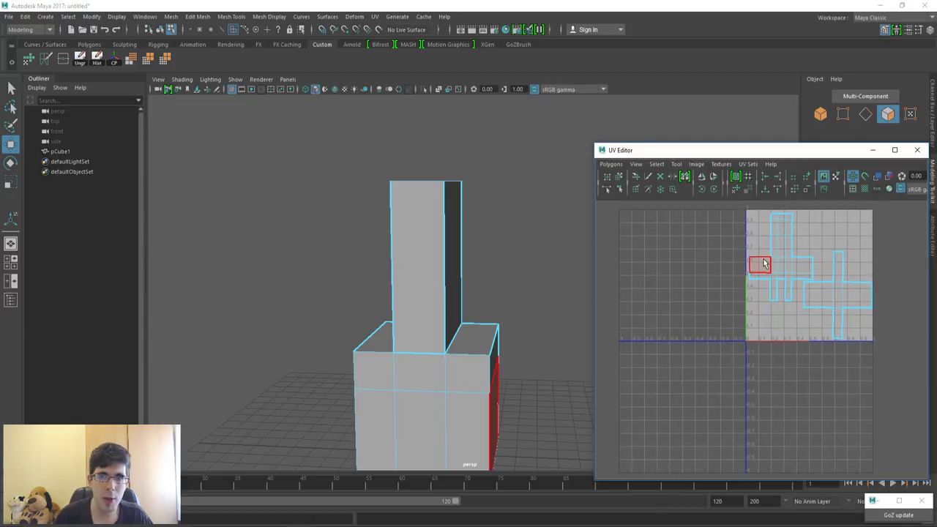